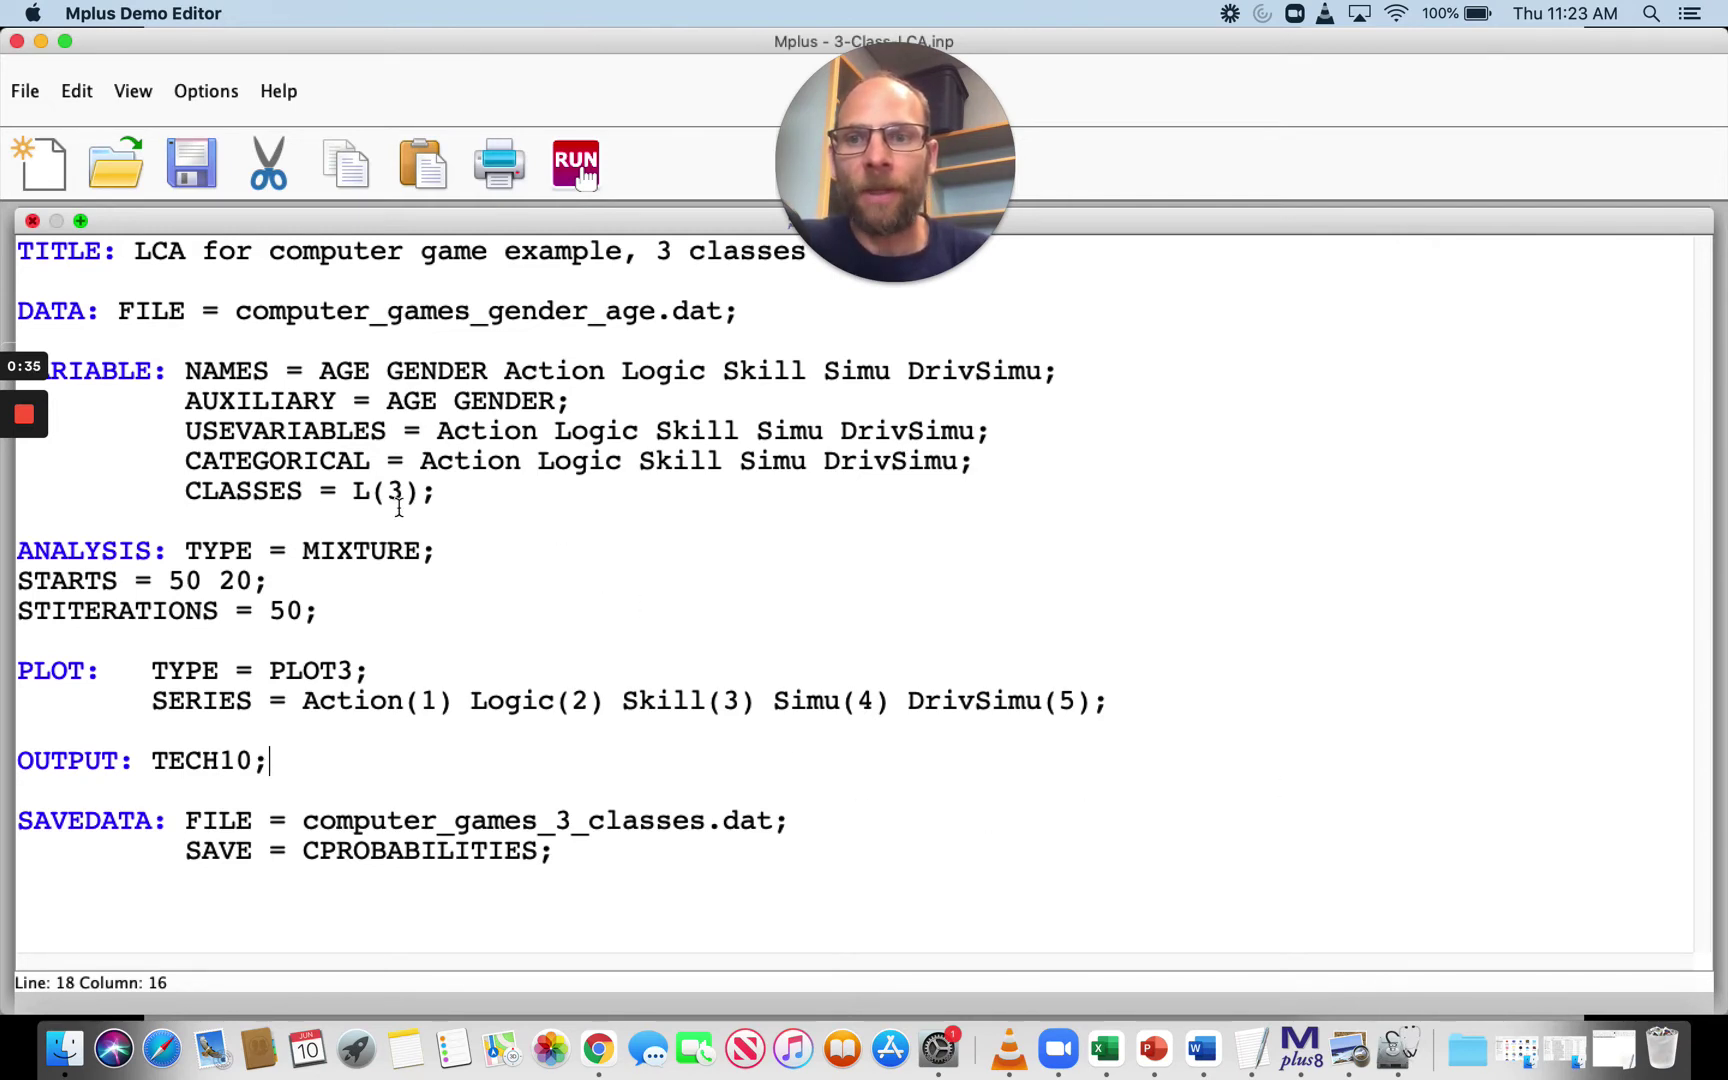
# - Highlight the input's CATEGORICAL/CLASSES, TYPE = MIXTURE, FILE, SAVE = CPROBABILITIES and AUXILIARY lines
pyautogui.moveTo(185, 461); pyautogui.dragTo(767, 486)
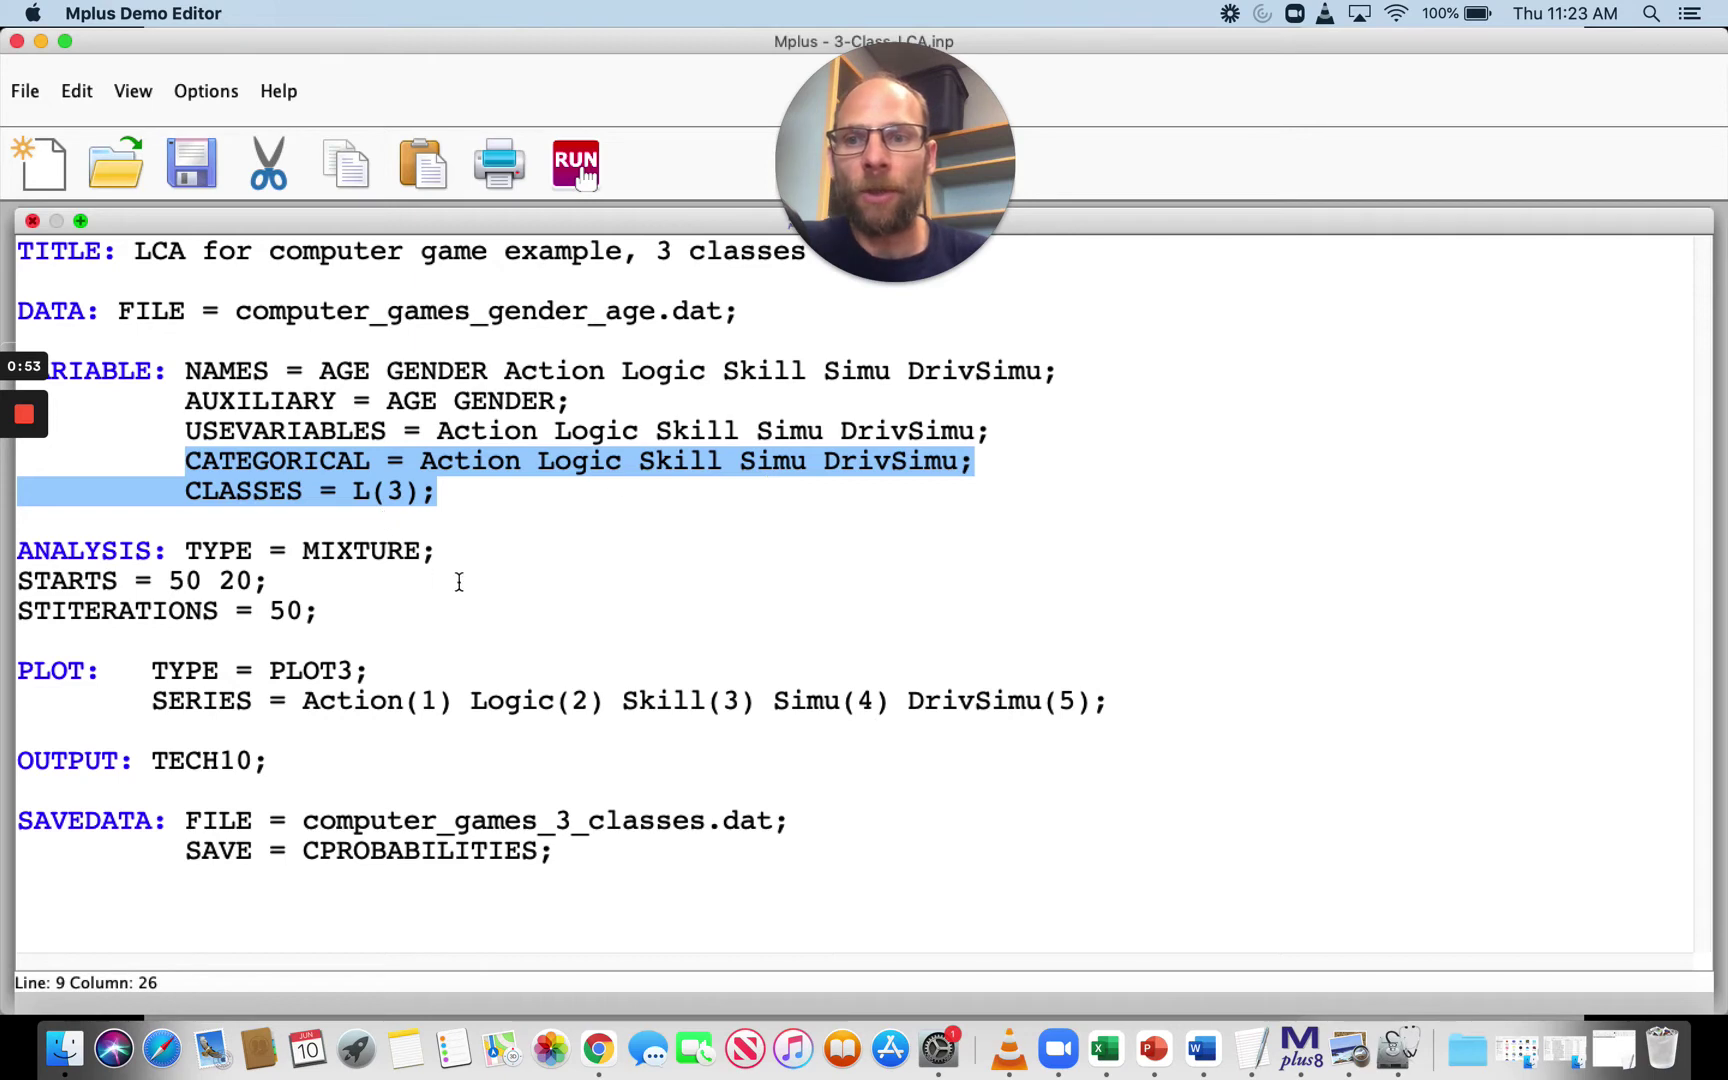
pyautogui.moveTo(470, 551); pyautogui.dragTo(183, 551)
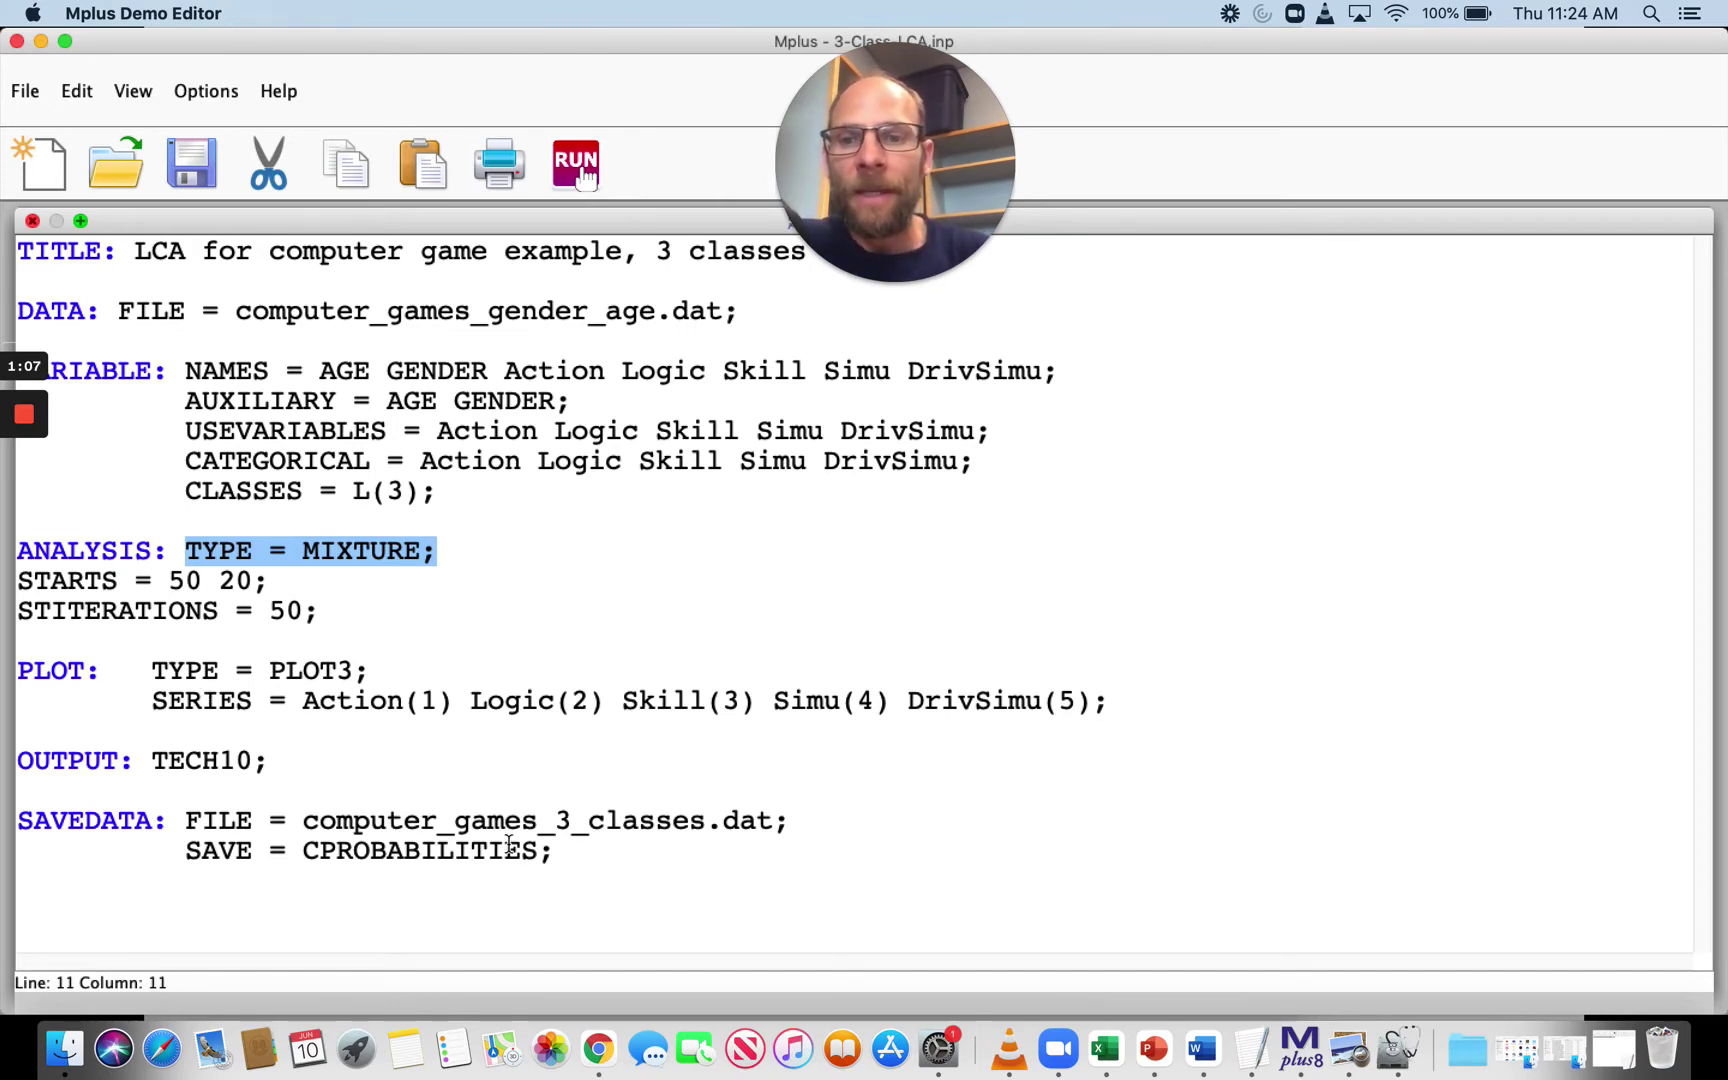
pyautogui.moveTo(572, 852); pyautogui.dragTo(4, 822)
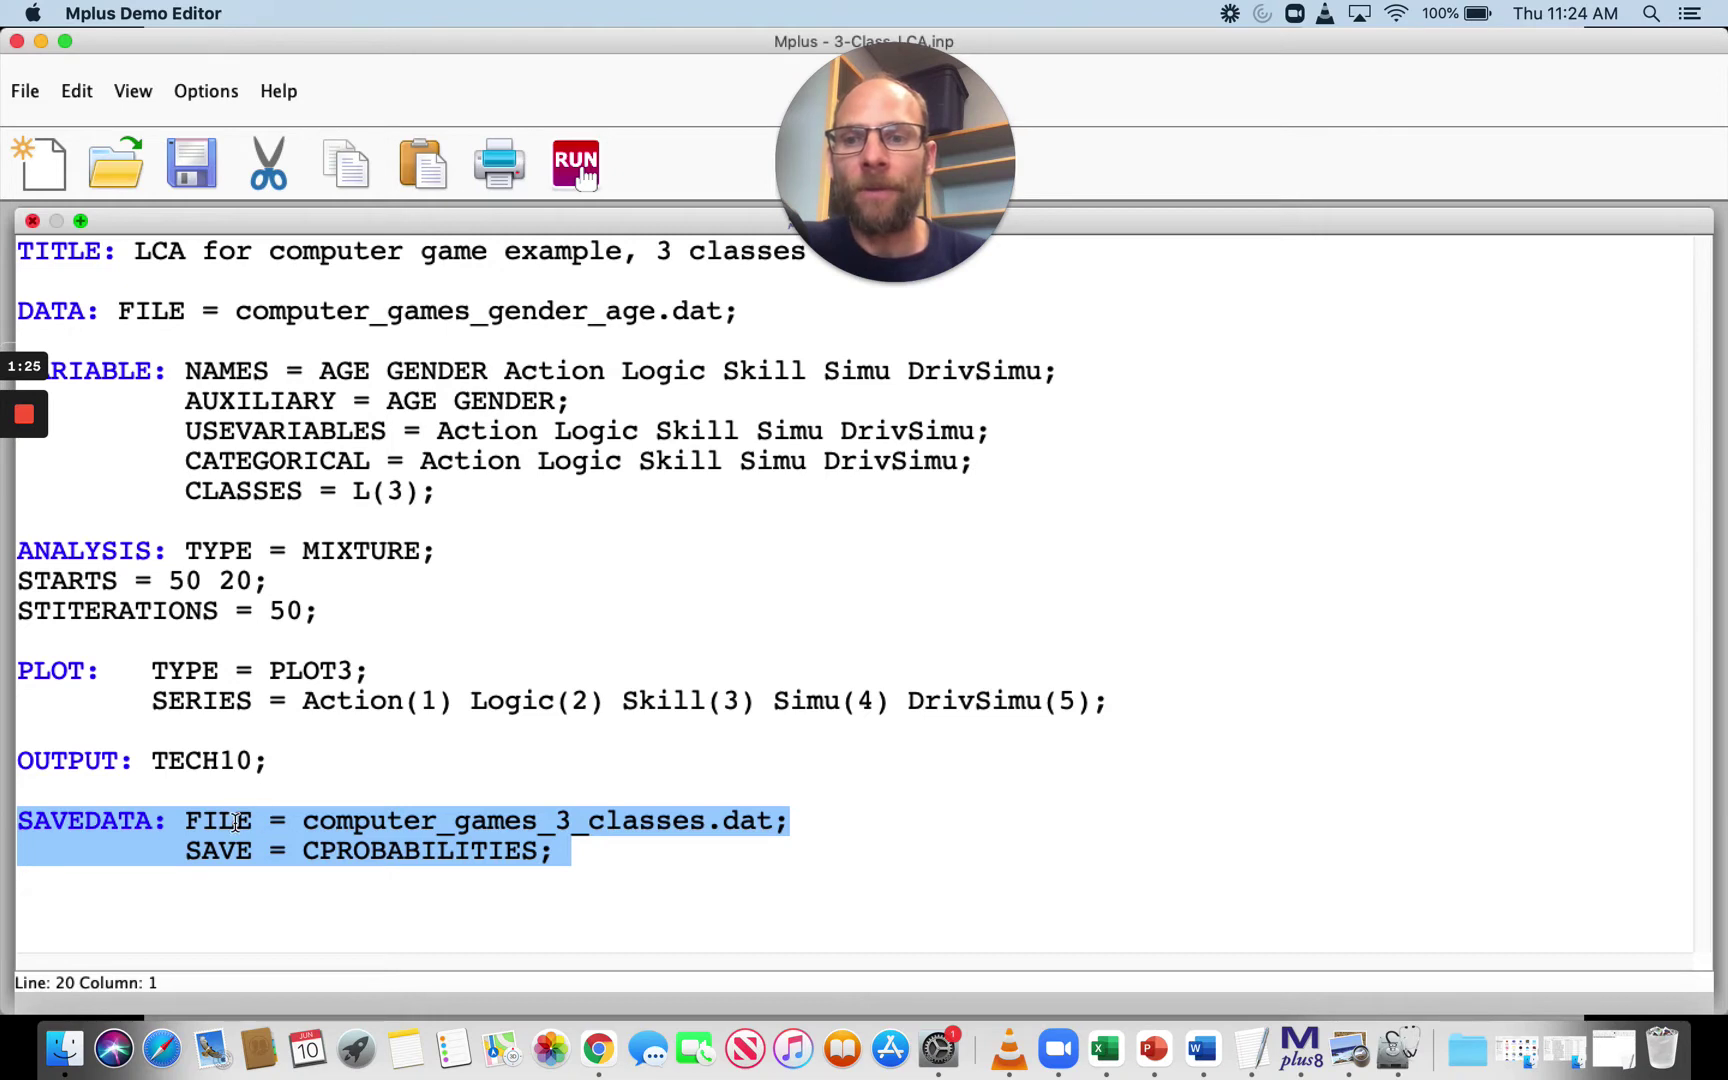
pyautogui.click(185, 822)
pyautogui.moveTo(185, 822); pyautogui.dragTo(827, 832)
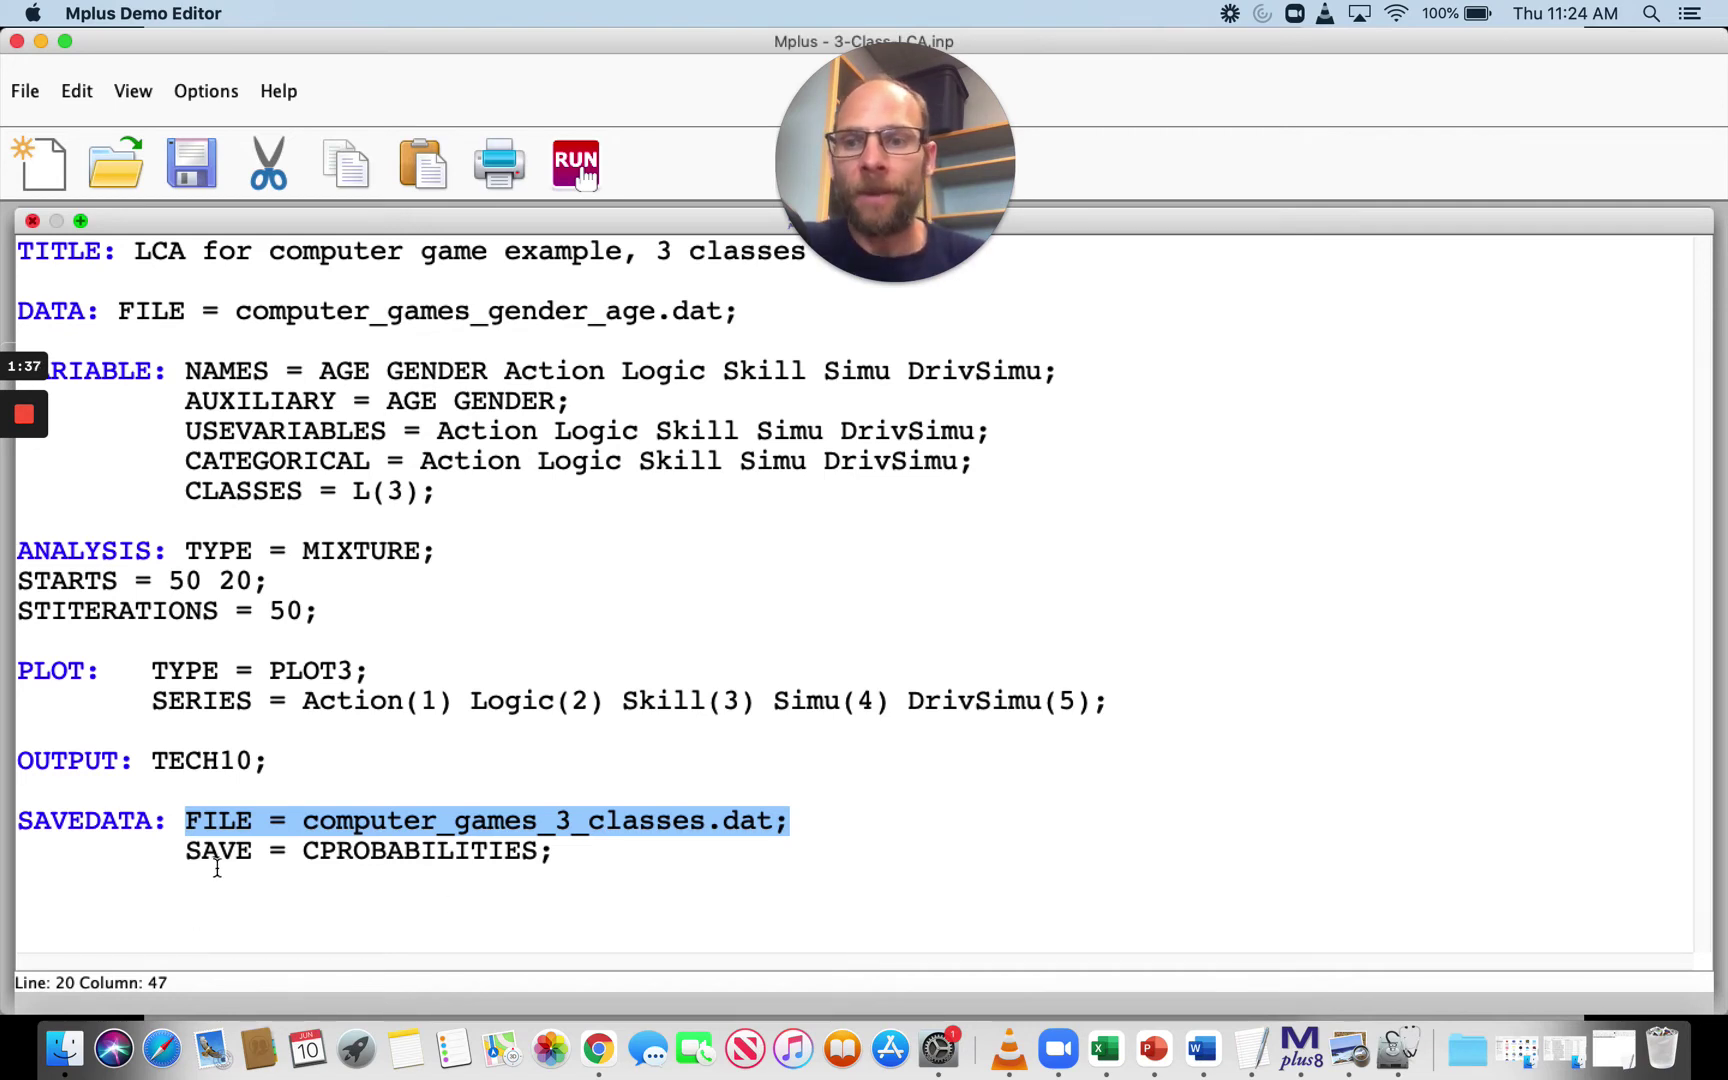
pyautogui.click(186, 851)
pyautogui.moveTo(186, 851); pyautogui.dragTo(621, 855)
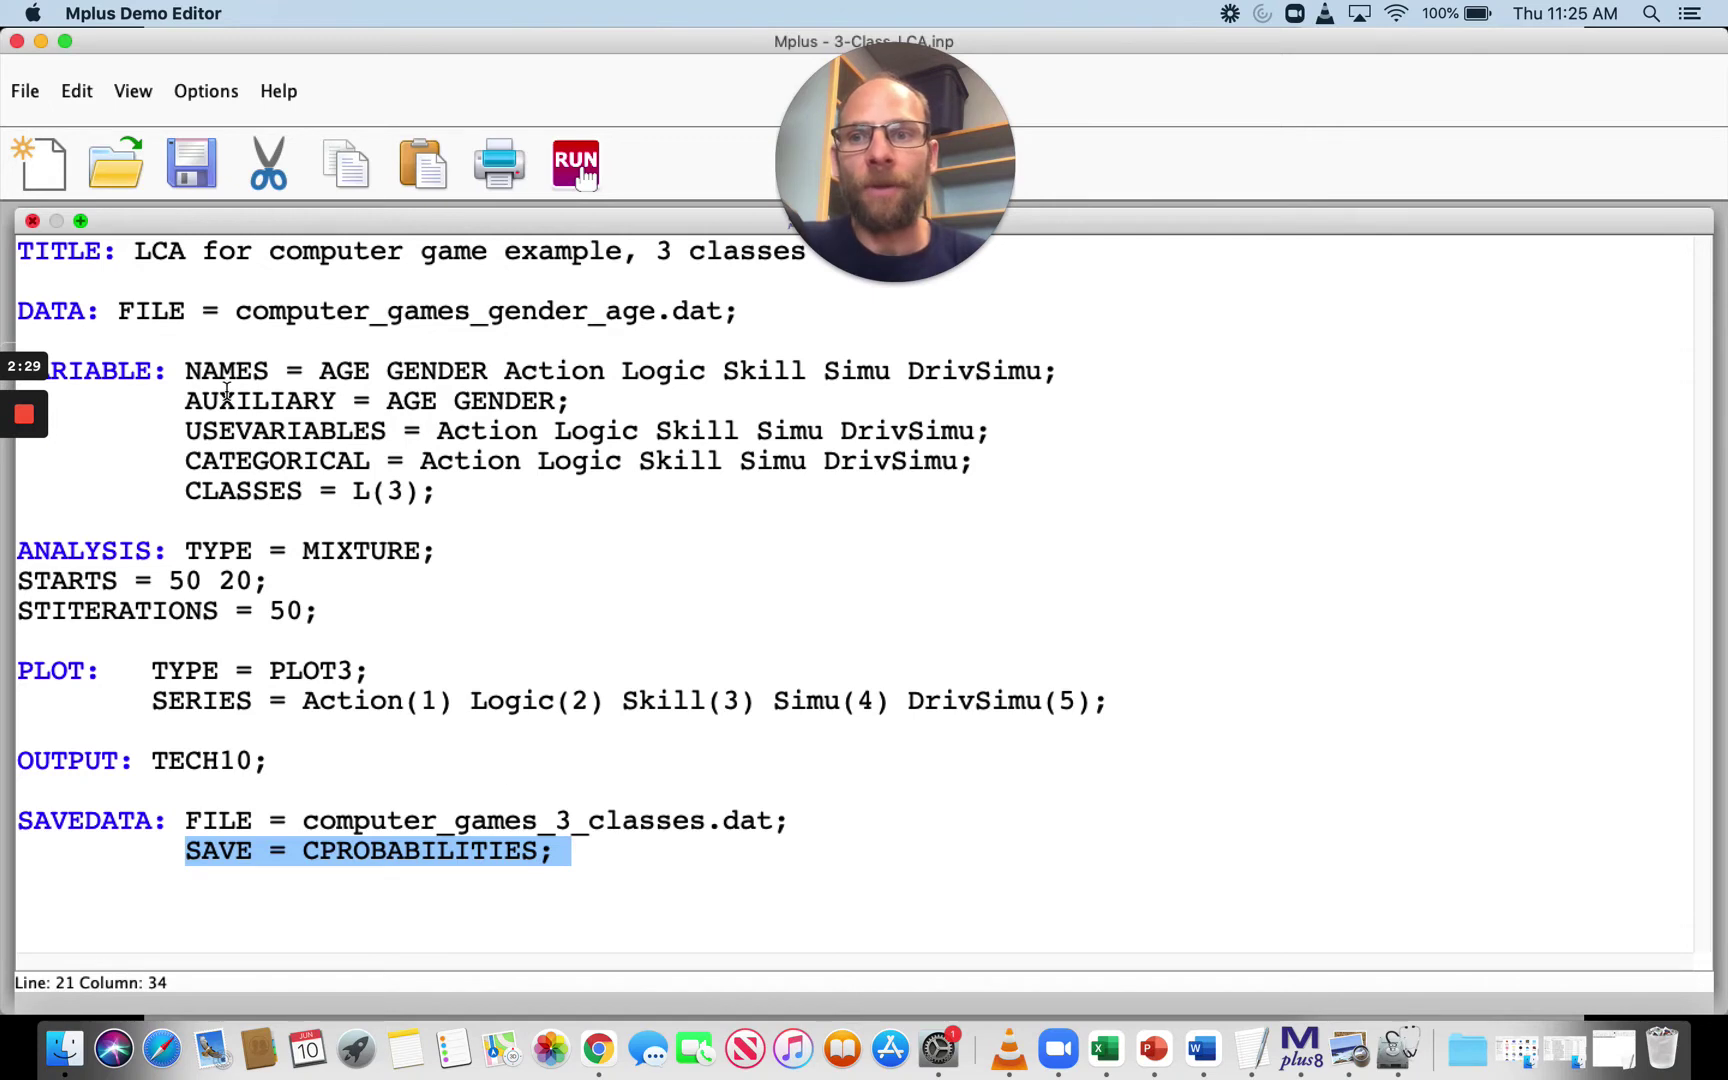
pyautogui.moveTo(185, 401); pyautogui.dragTo(589, 404)
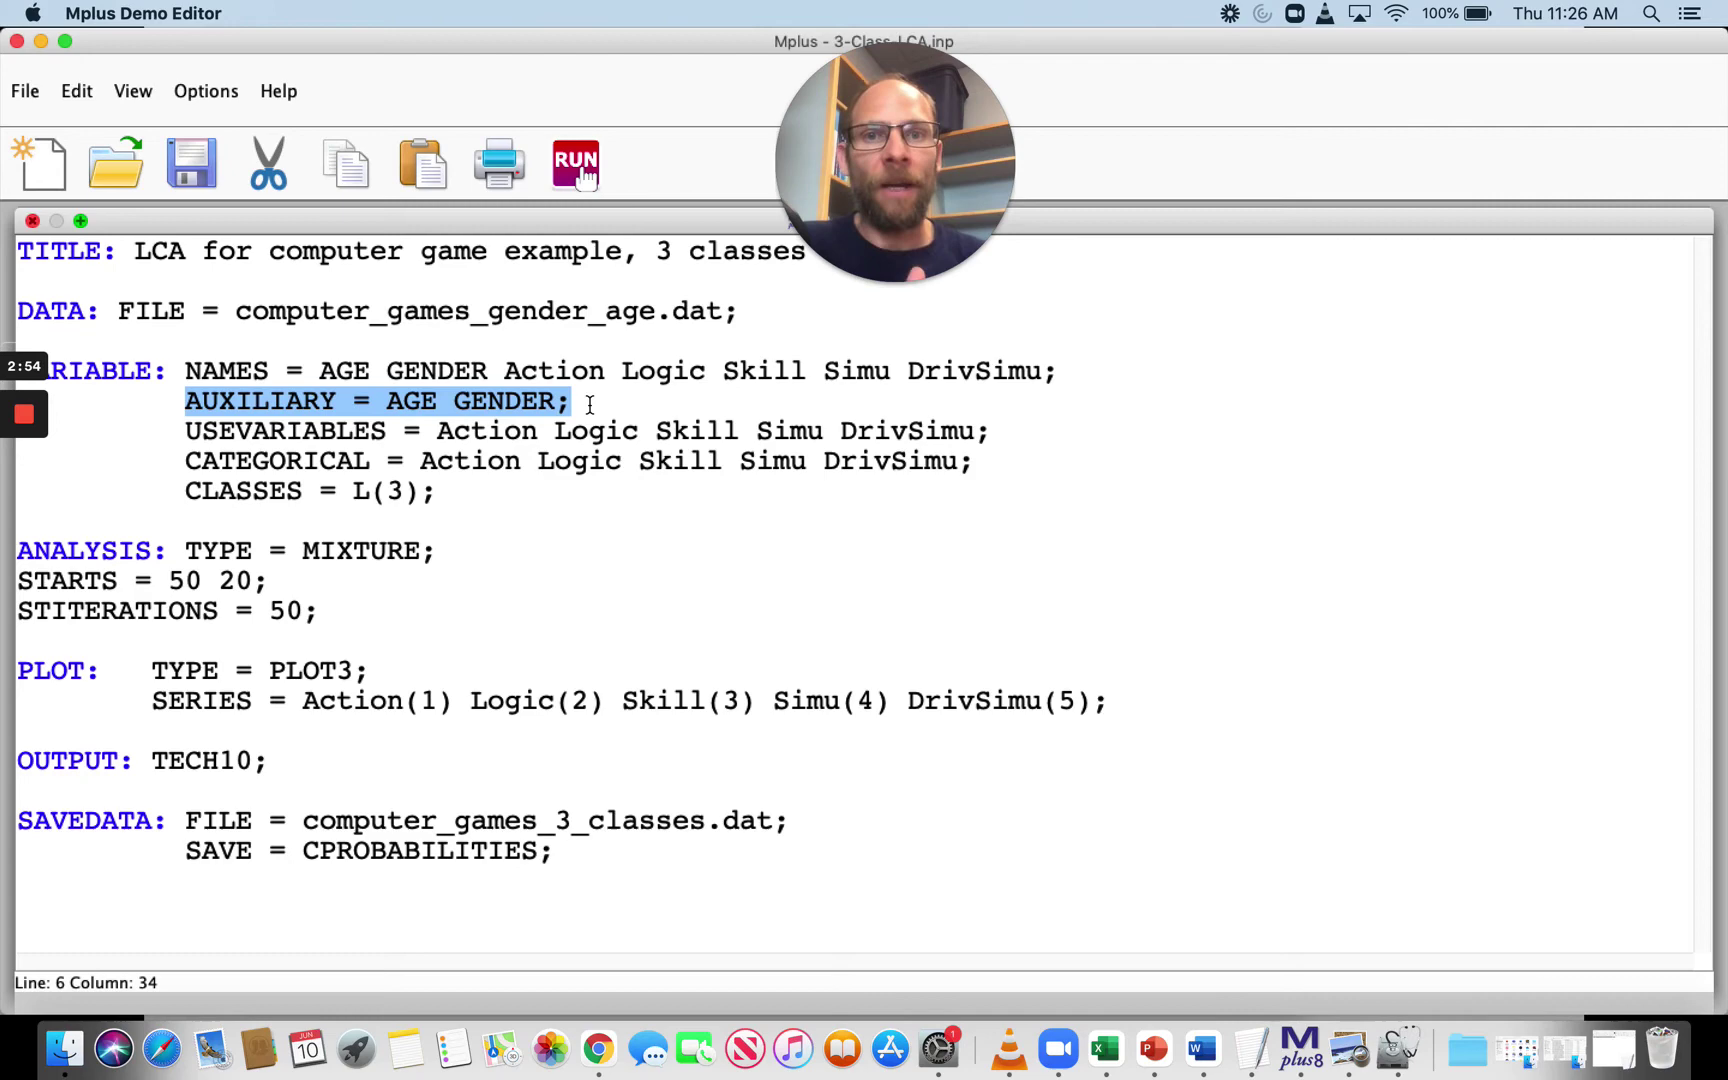
# - Run the model and scroll to the output's SAVEDATA section listing computer_games_3_classes.dat
pyautogui.click(574, 171)
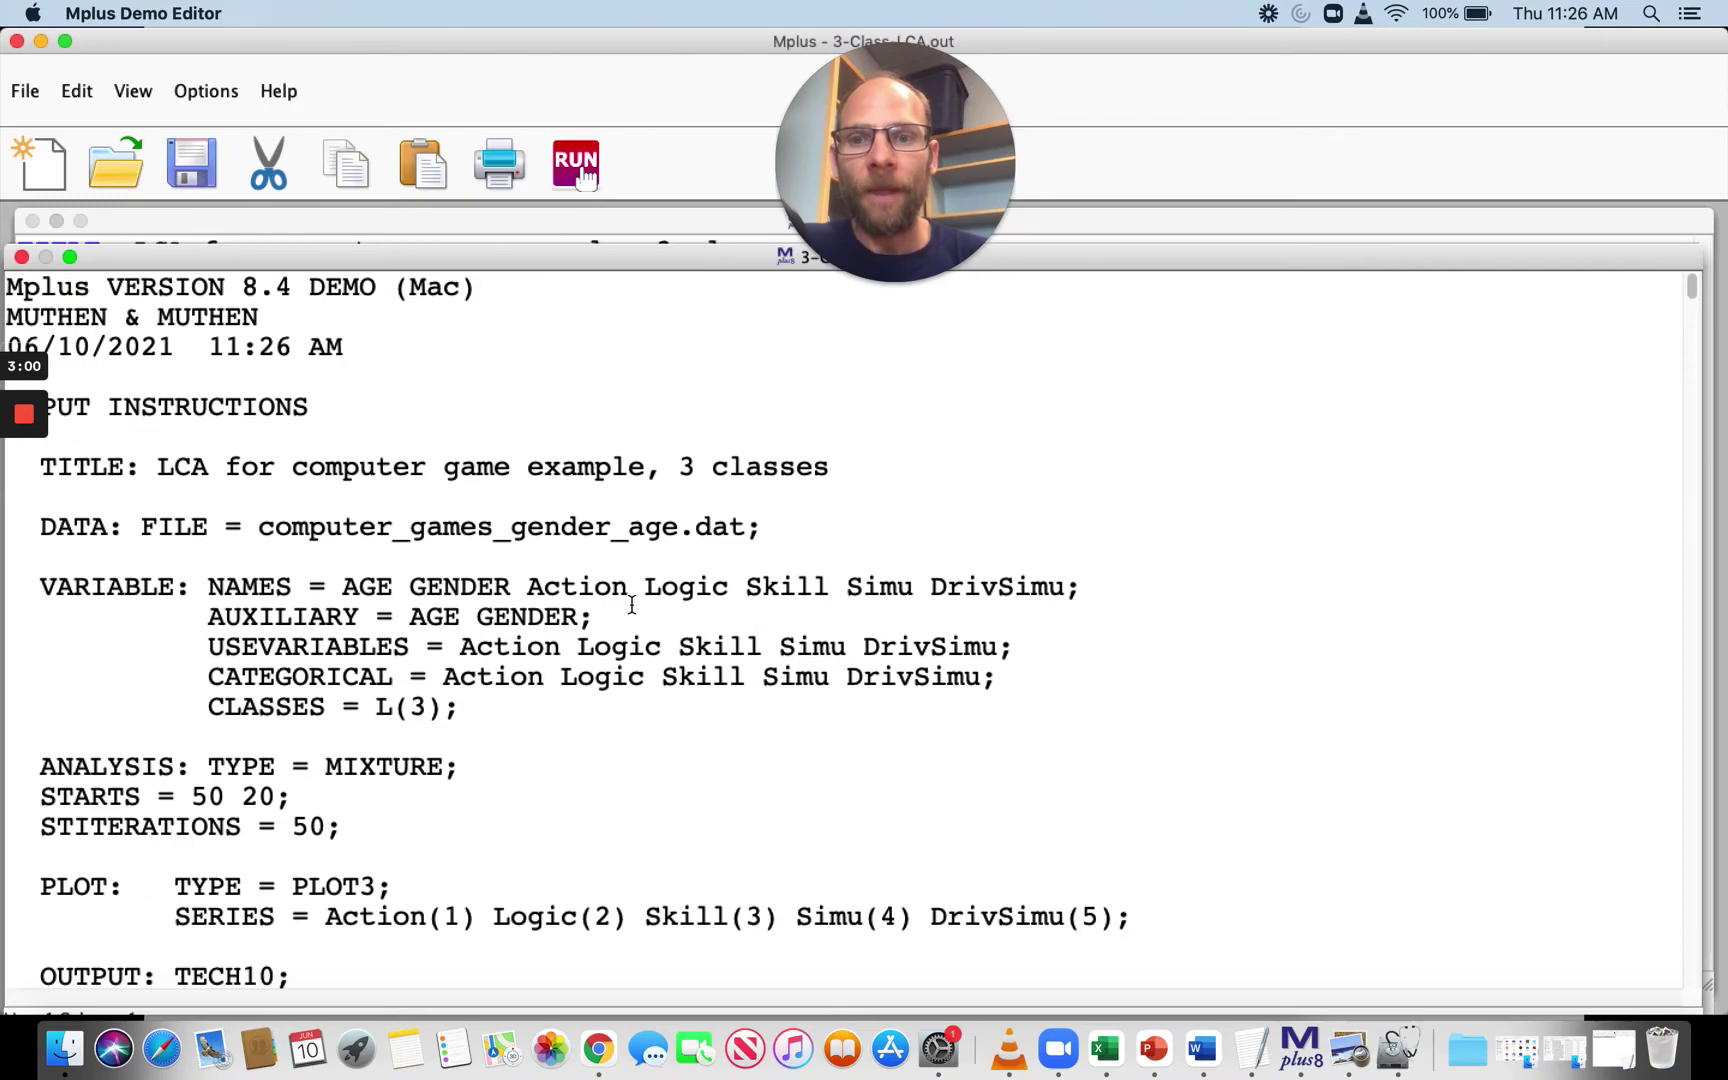
pyautogui.scroll(-20, 632, 604)
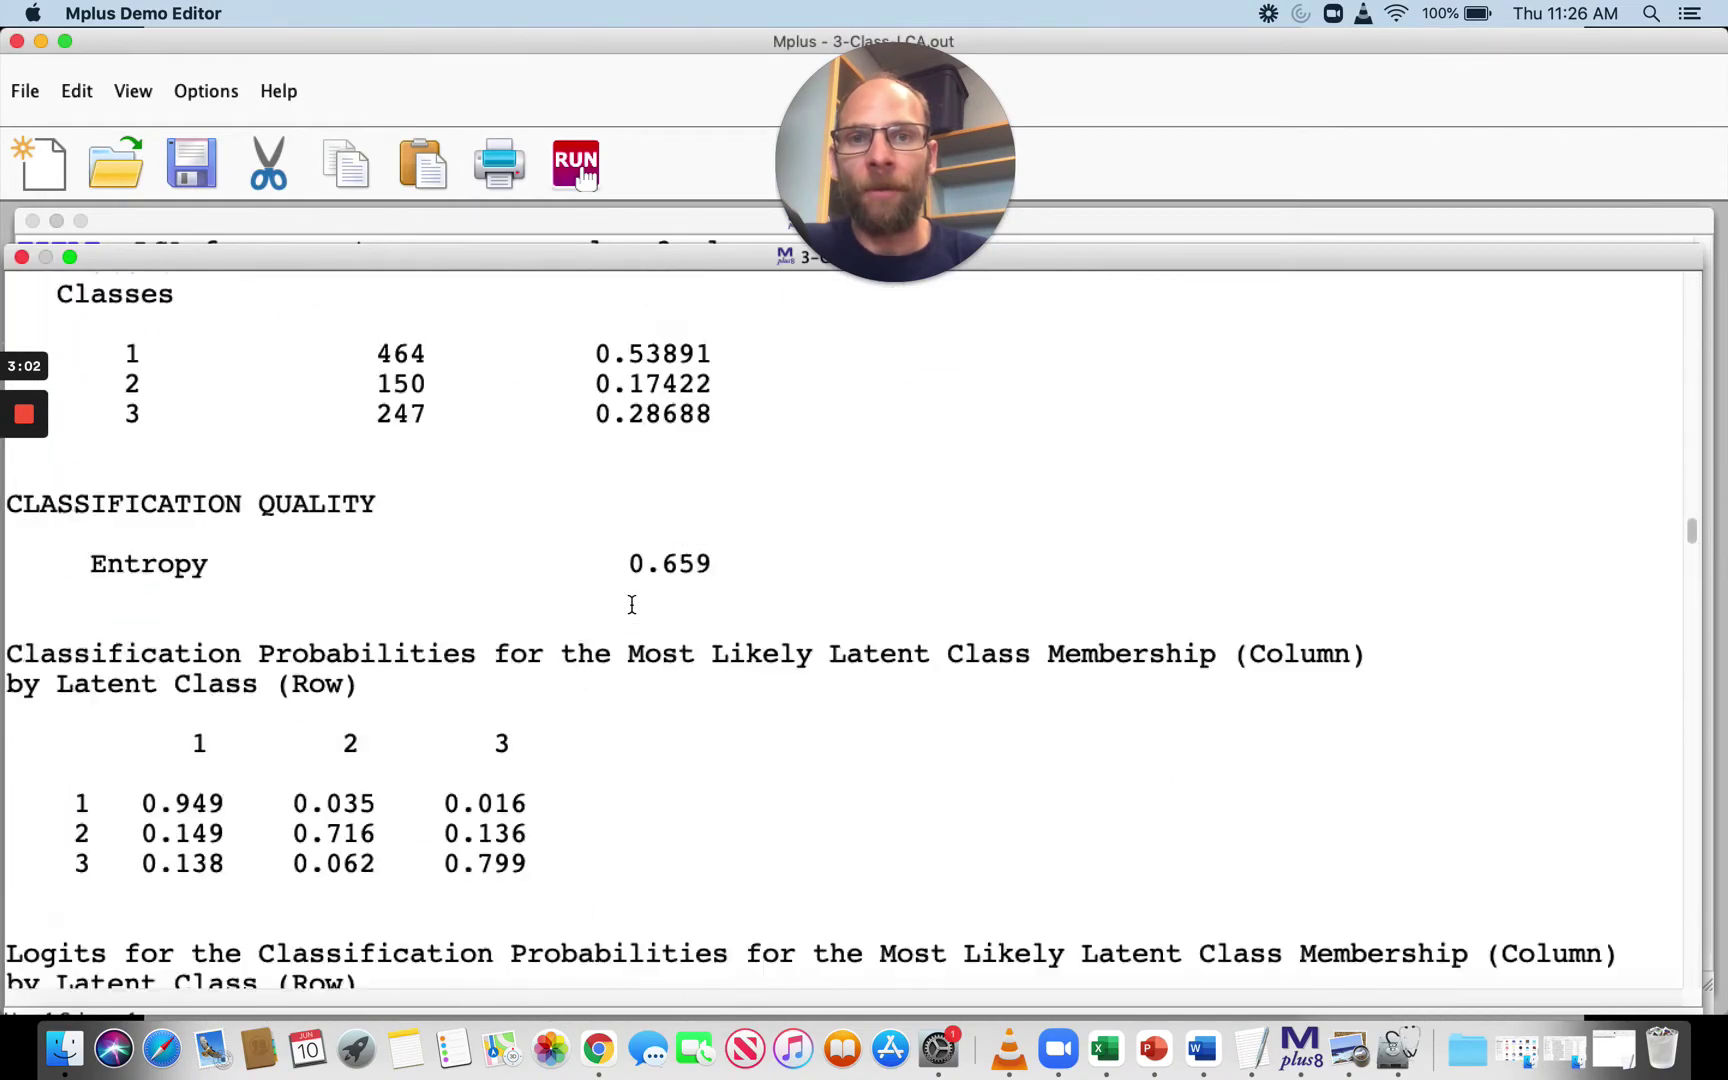
pyautogui.scroll(-20, 632, 604)
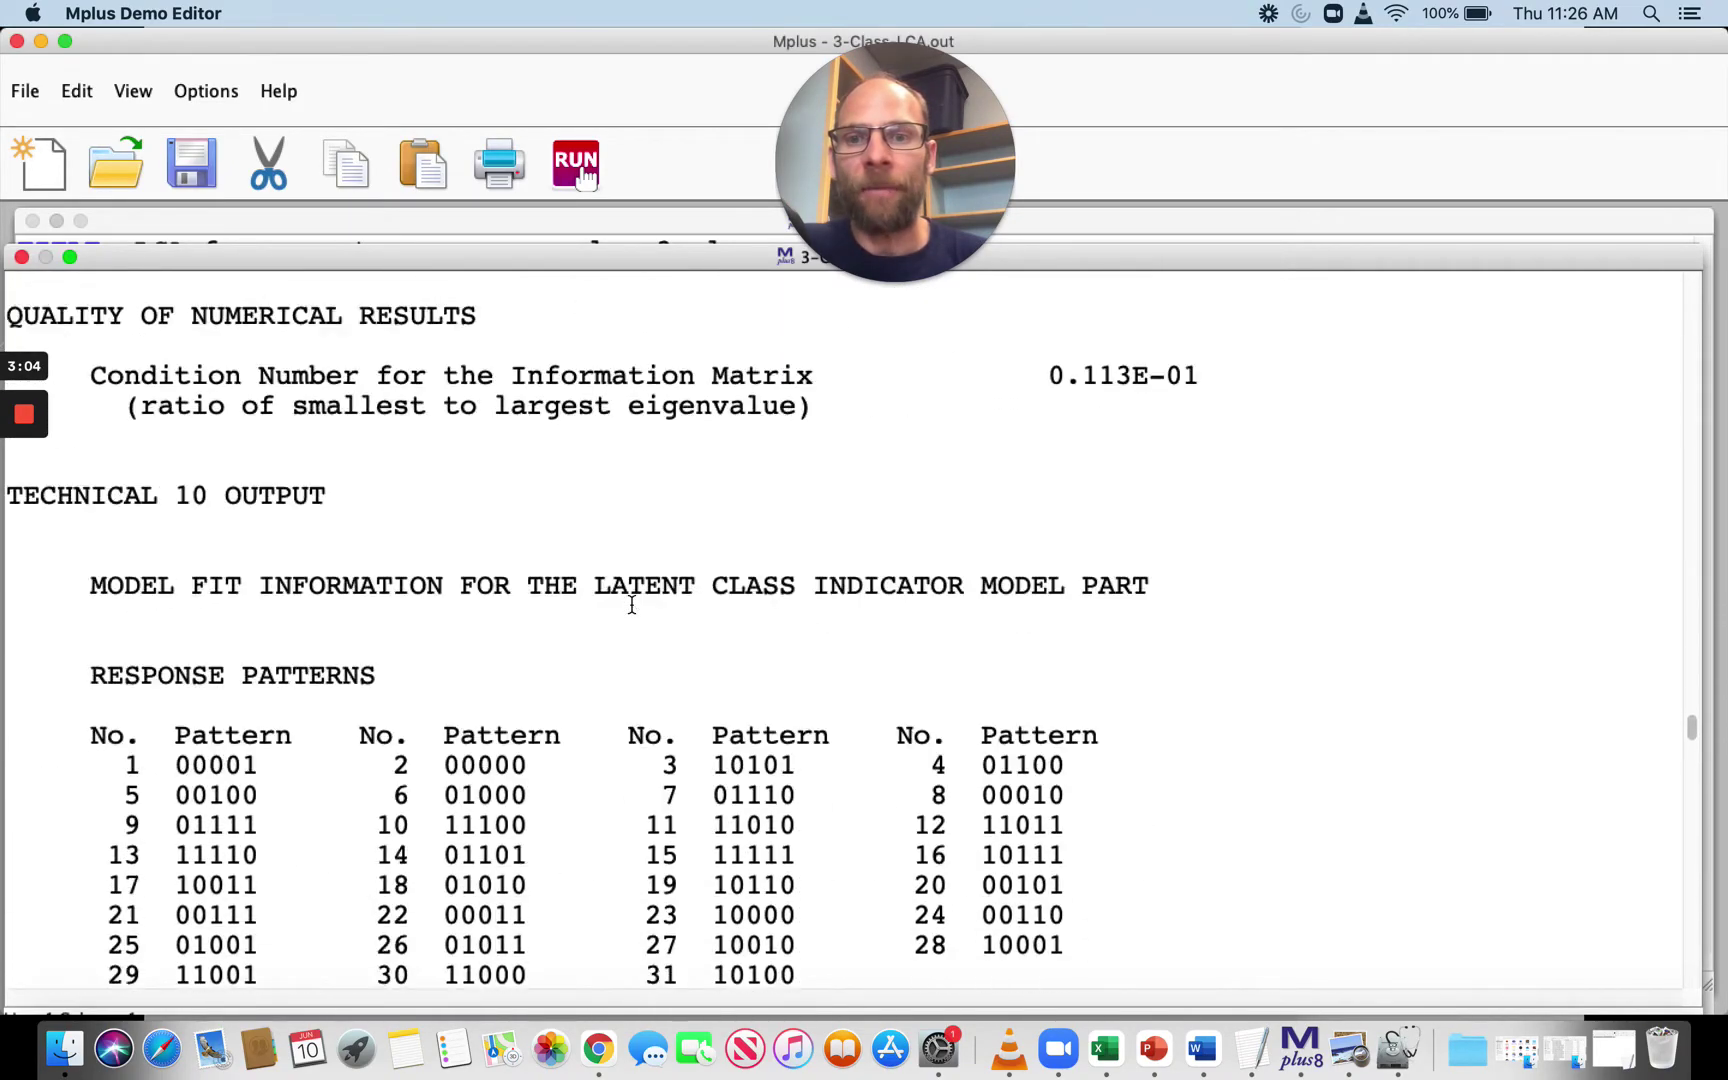
pyautogui.scroll(-20, 632, 604)
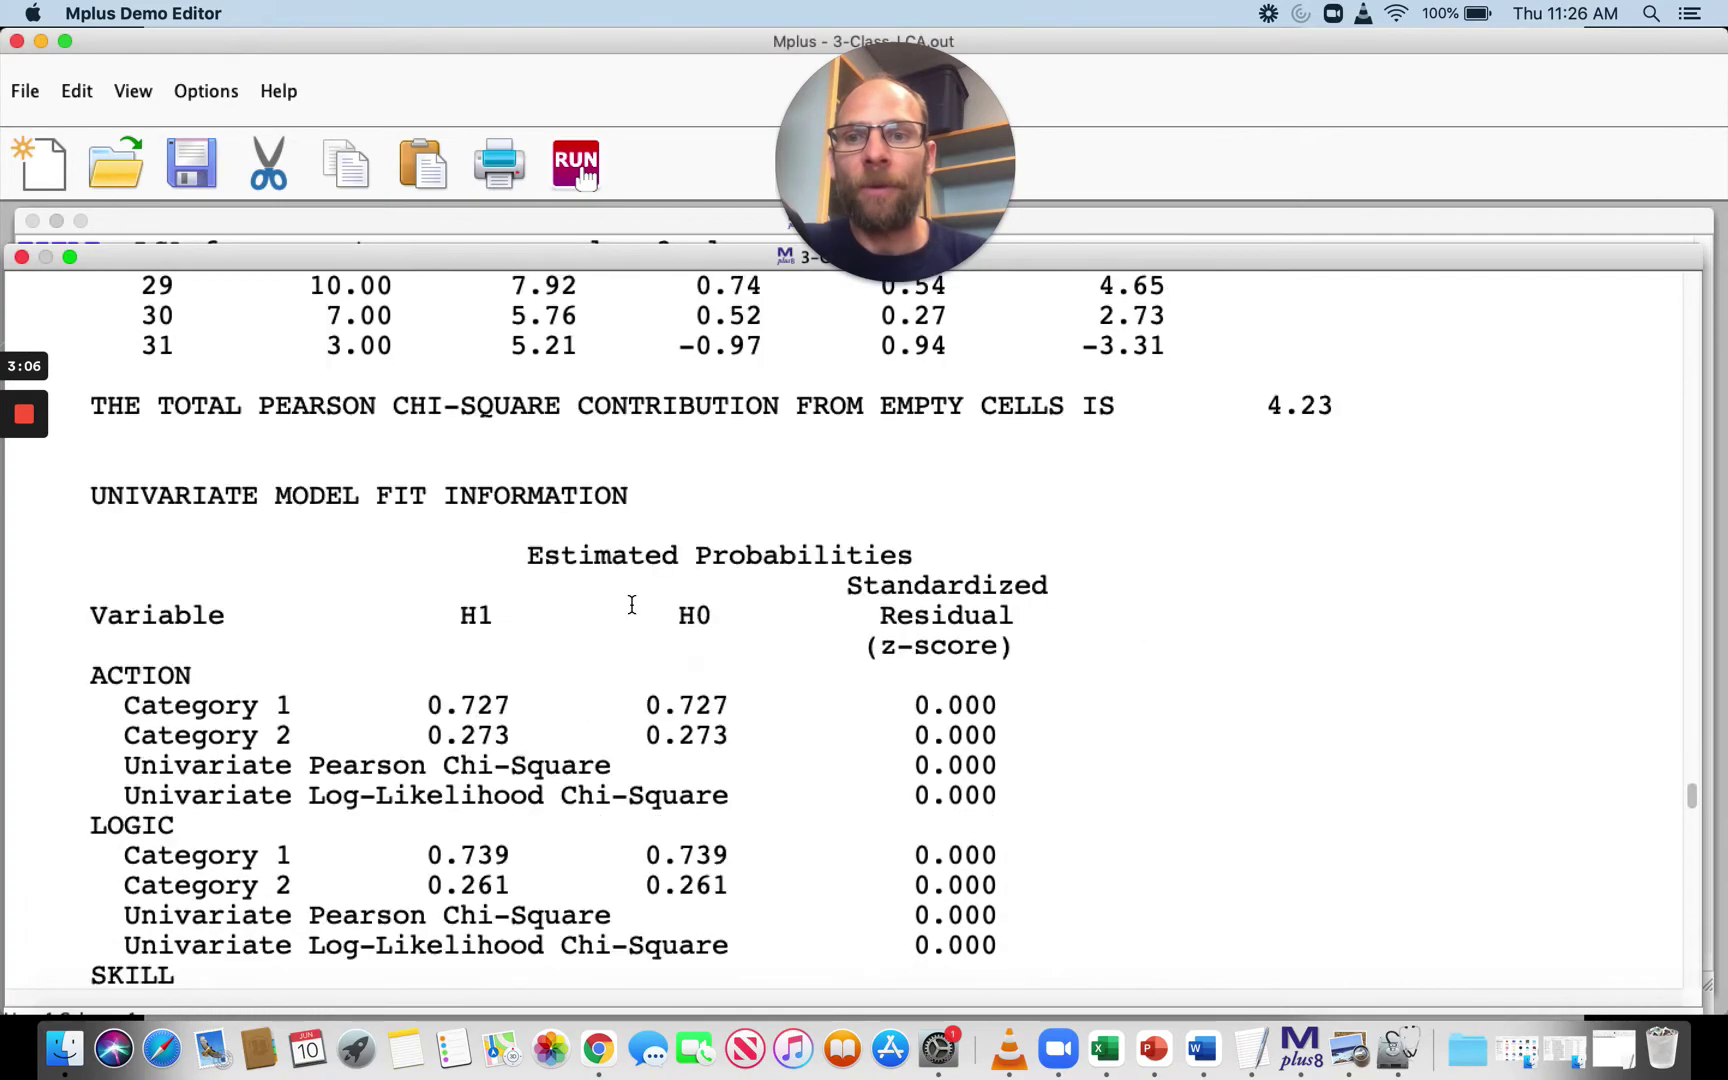
pyautogui.scroll(-20, 632, 604)
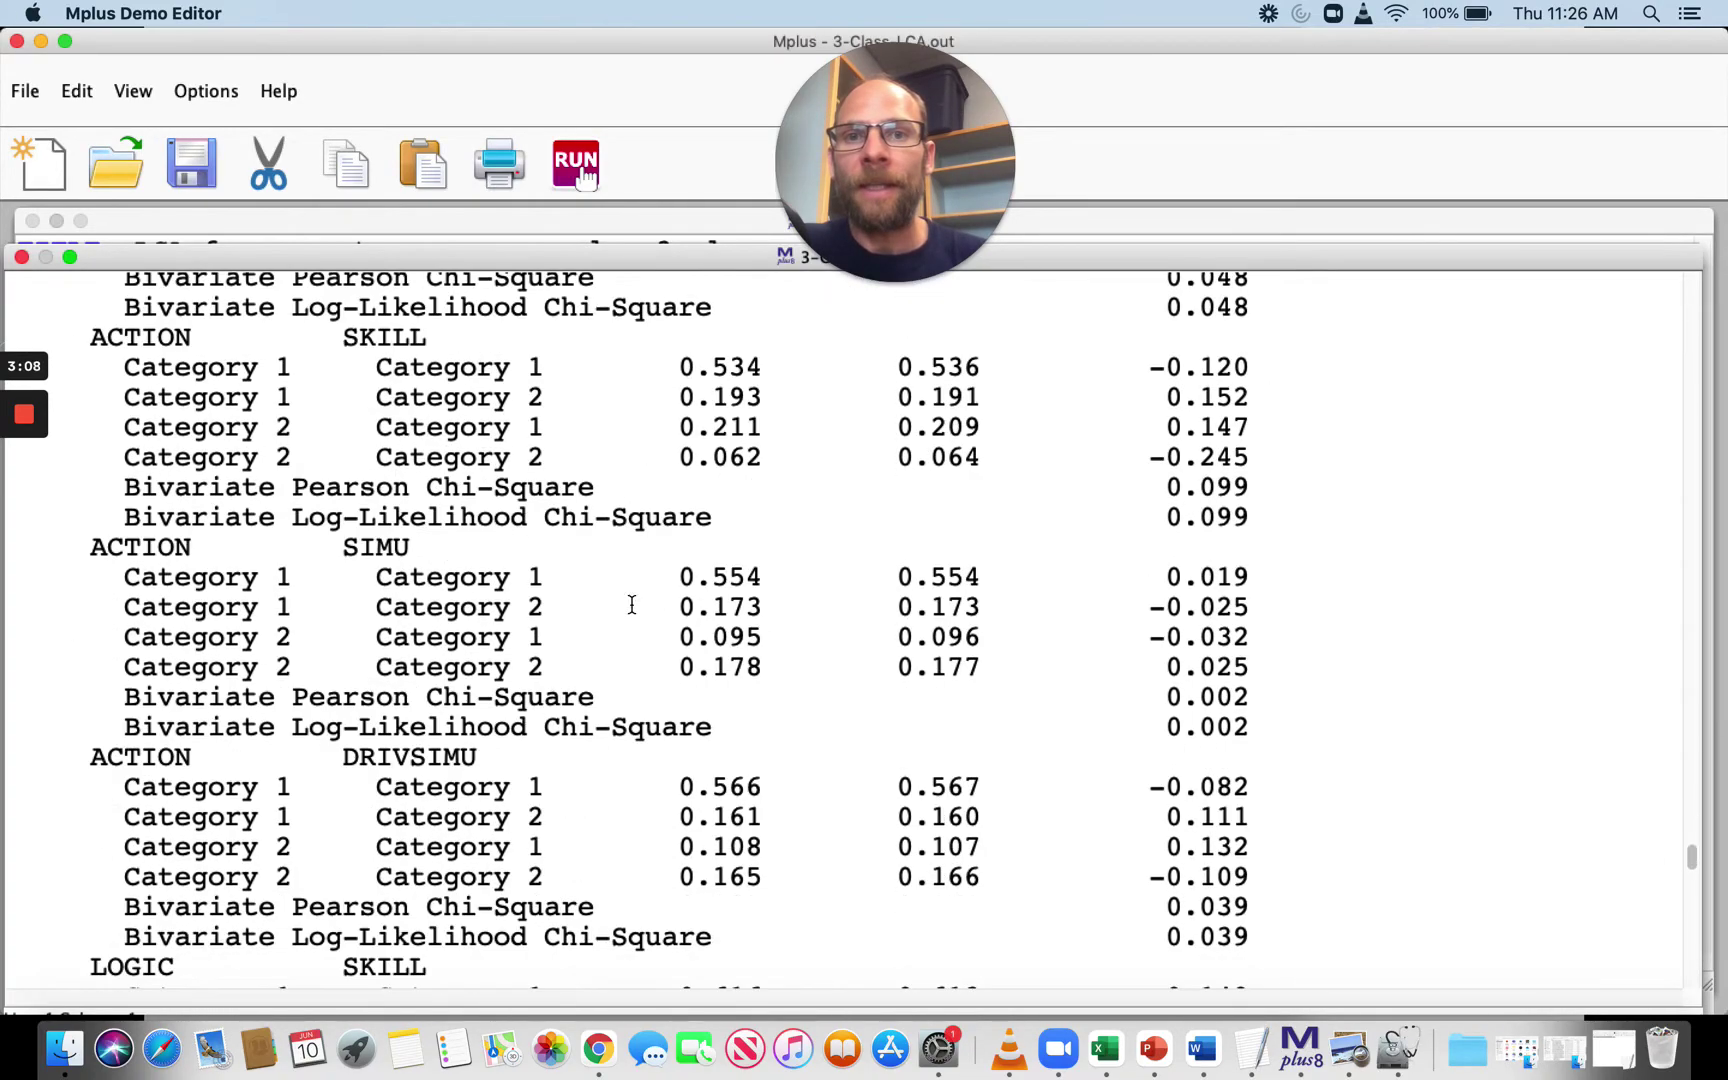
pyautogui.scroll(-20, 632, 604)
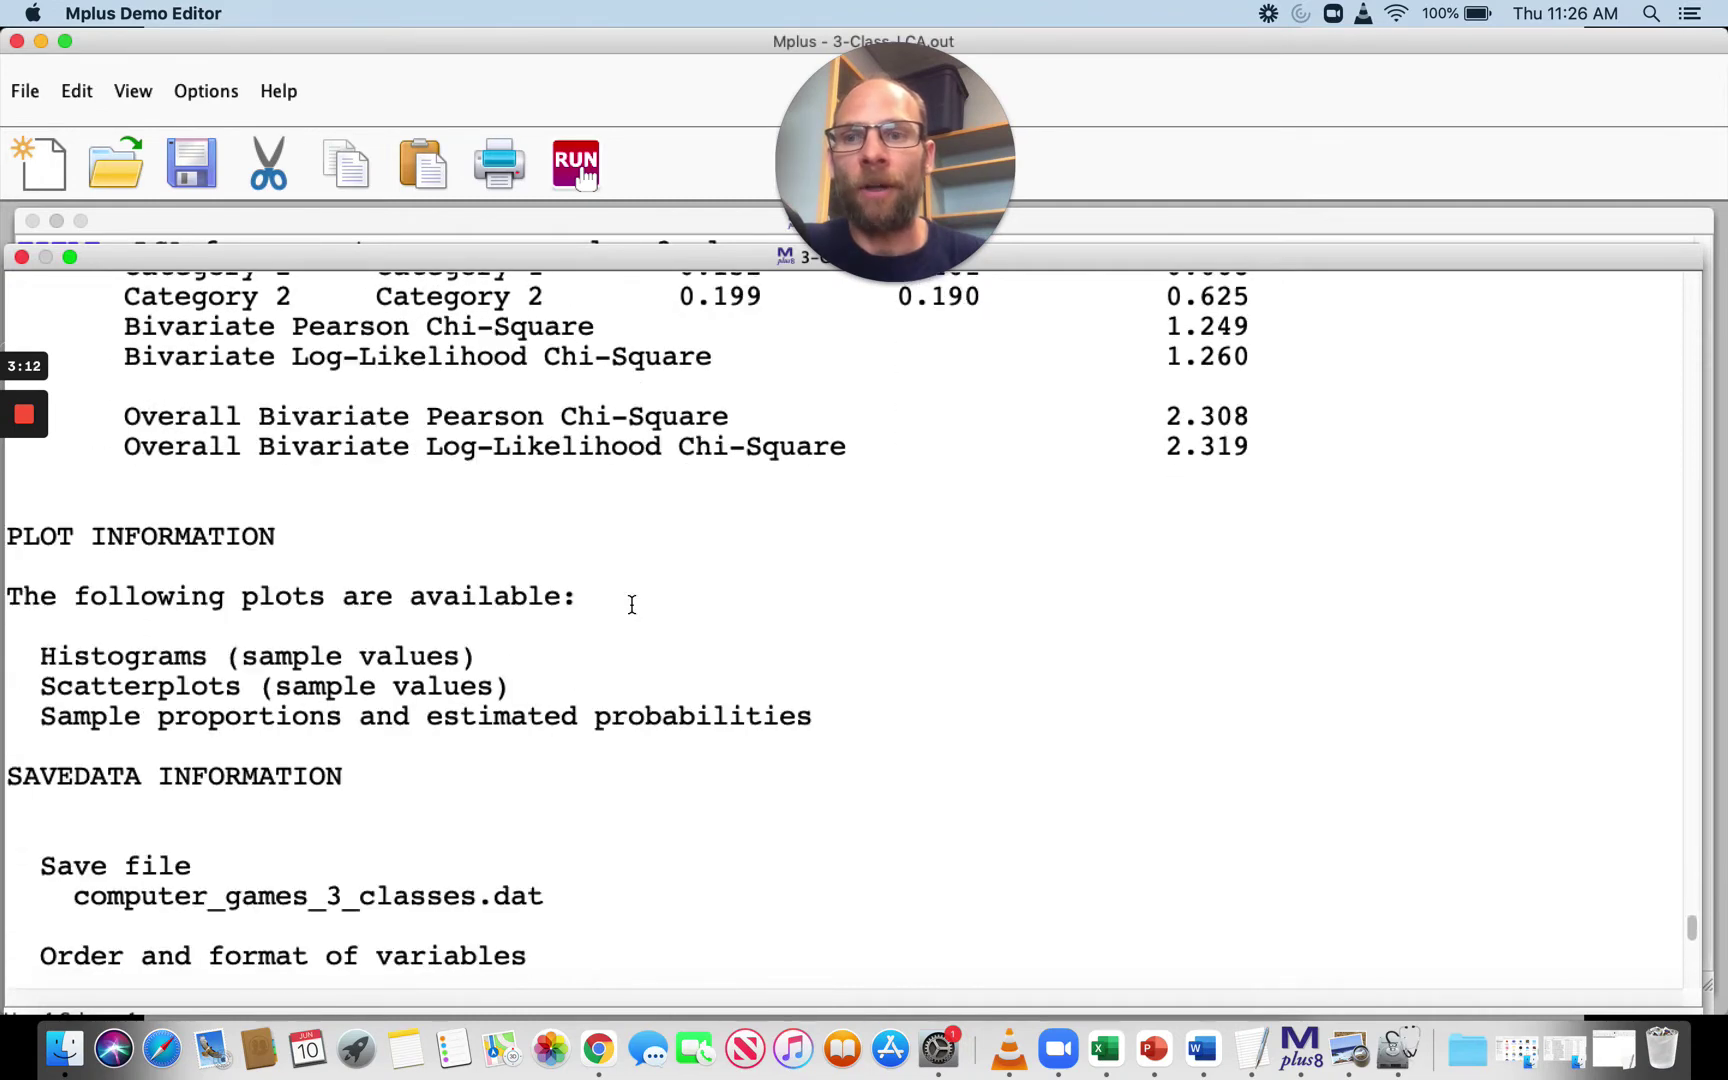
pyautogui.scroll(-15, 632, 604)
pyautogui.scroll(4, 632, 604)
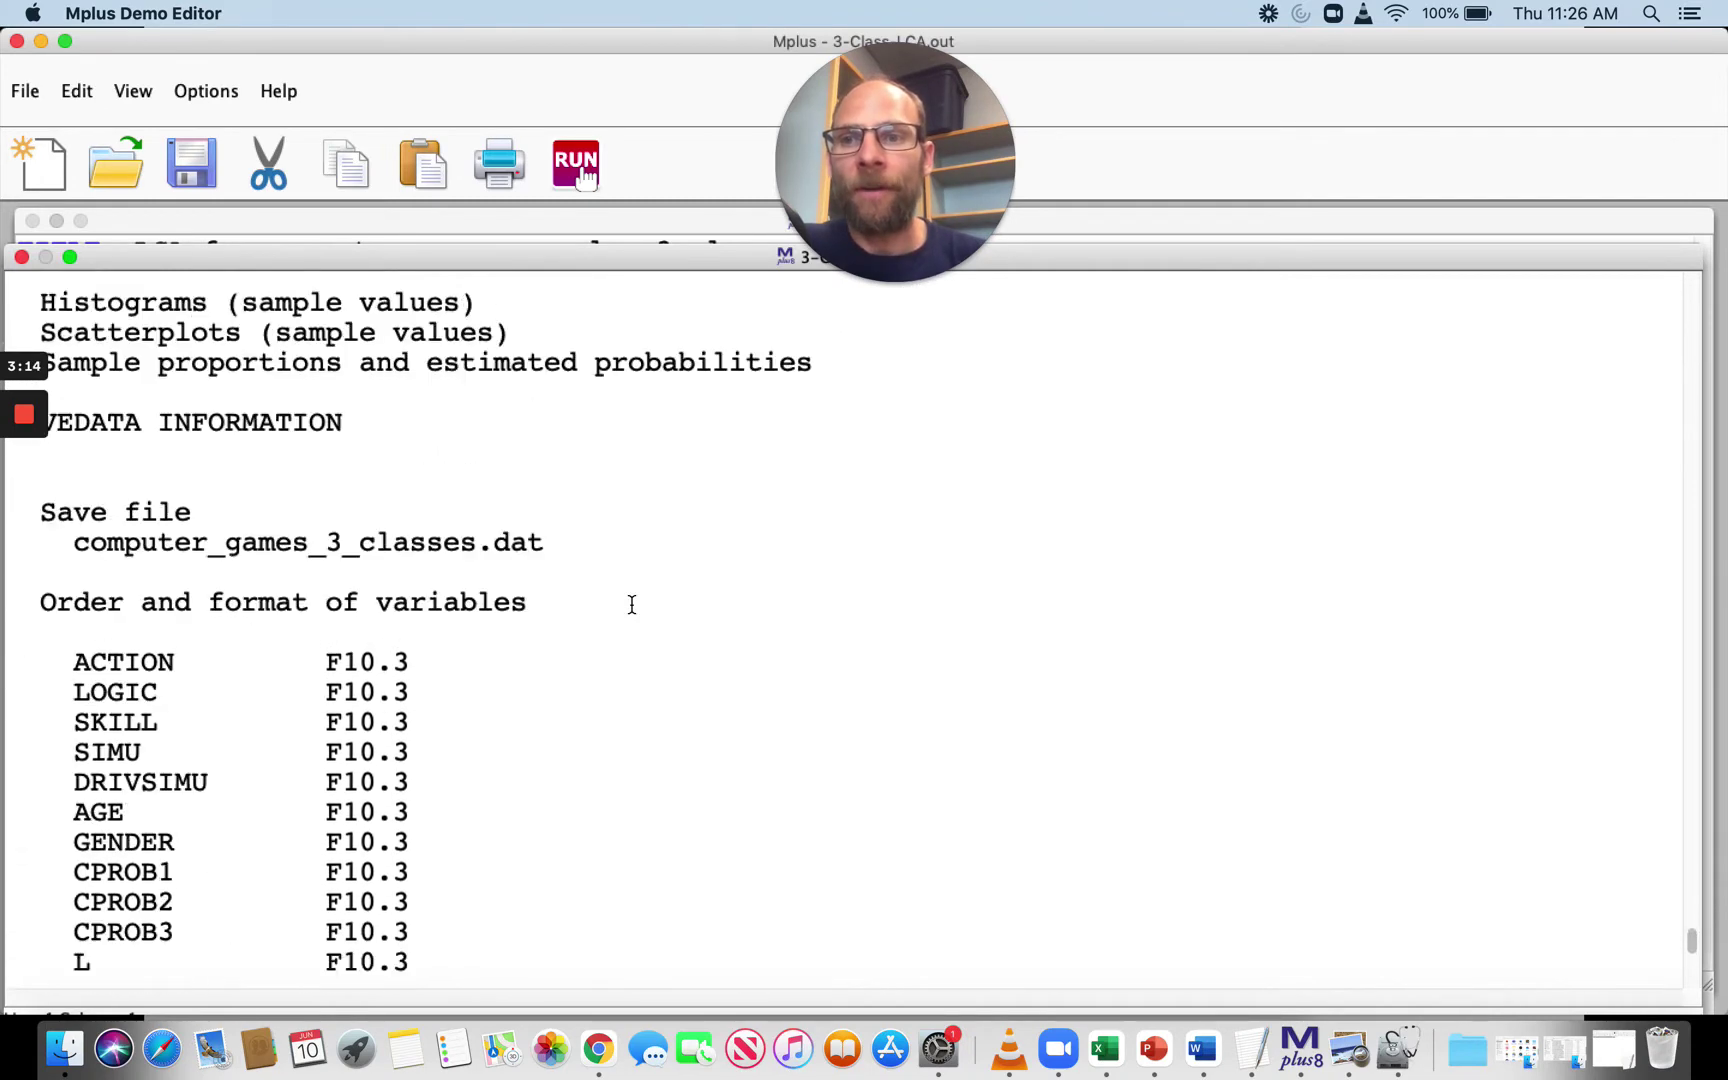
pyautogui.scroll(5, 632, 604)
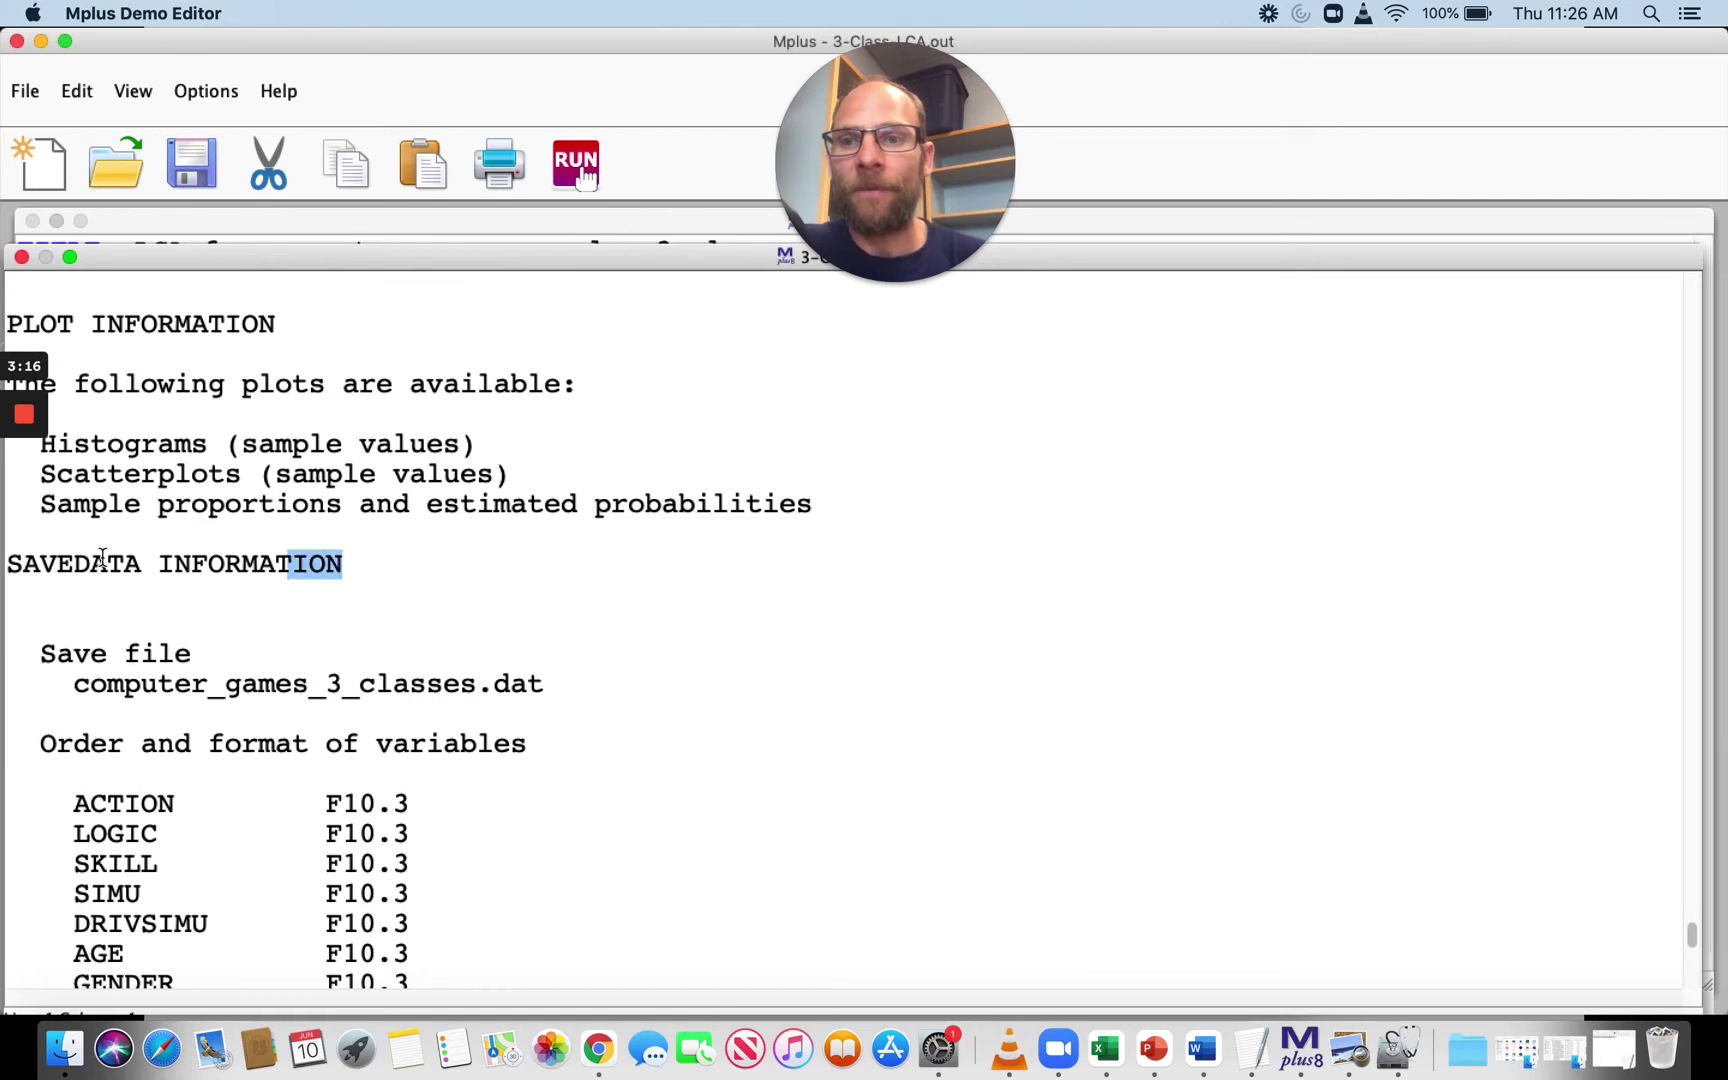
pyautogui.moveTo(102, 558); pyautogui.dragTo(14, 562)
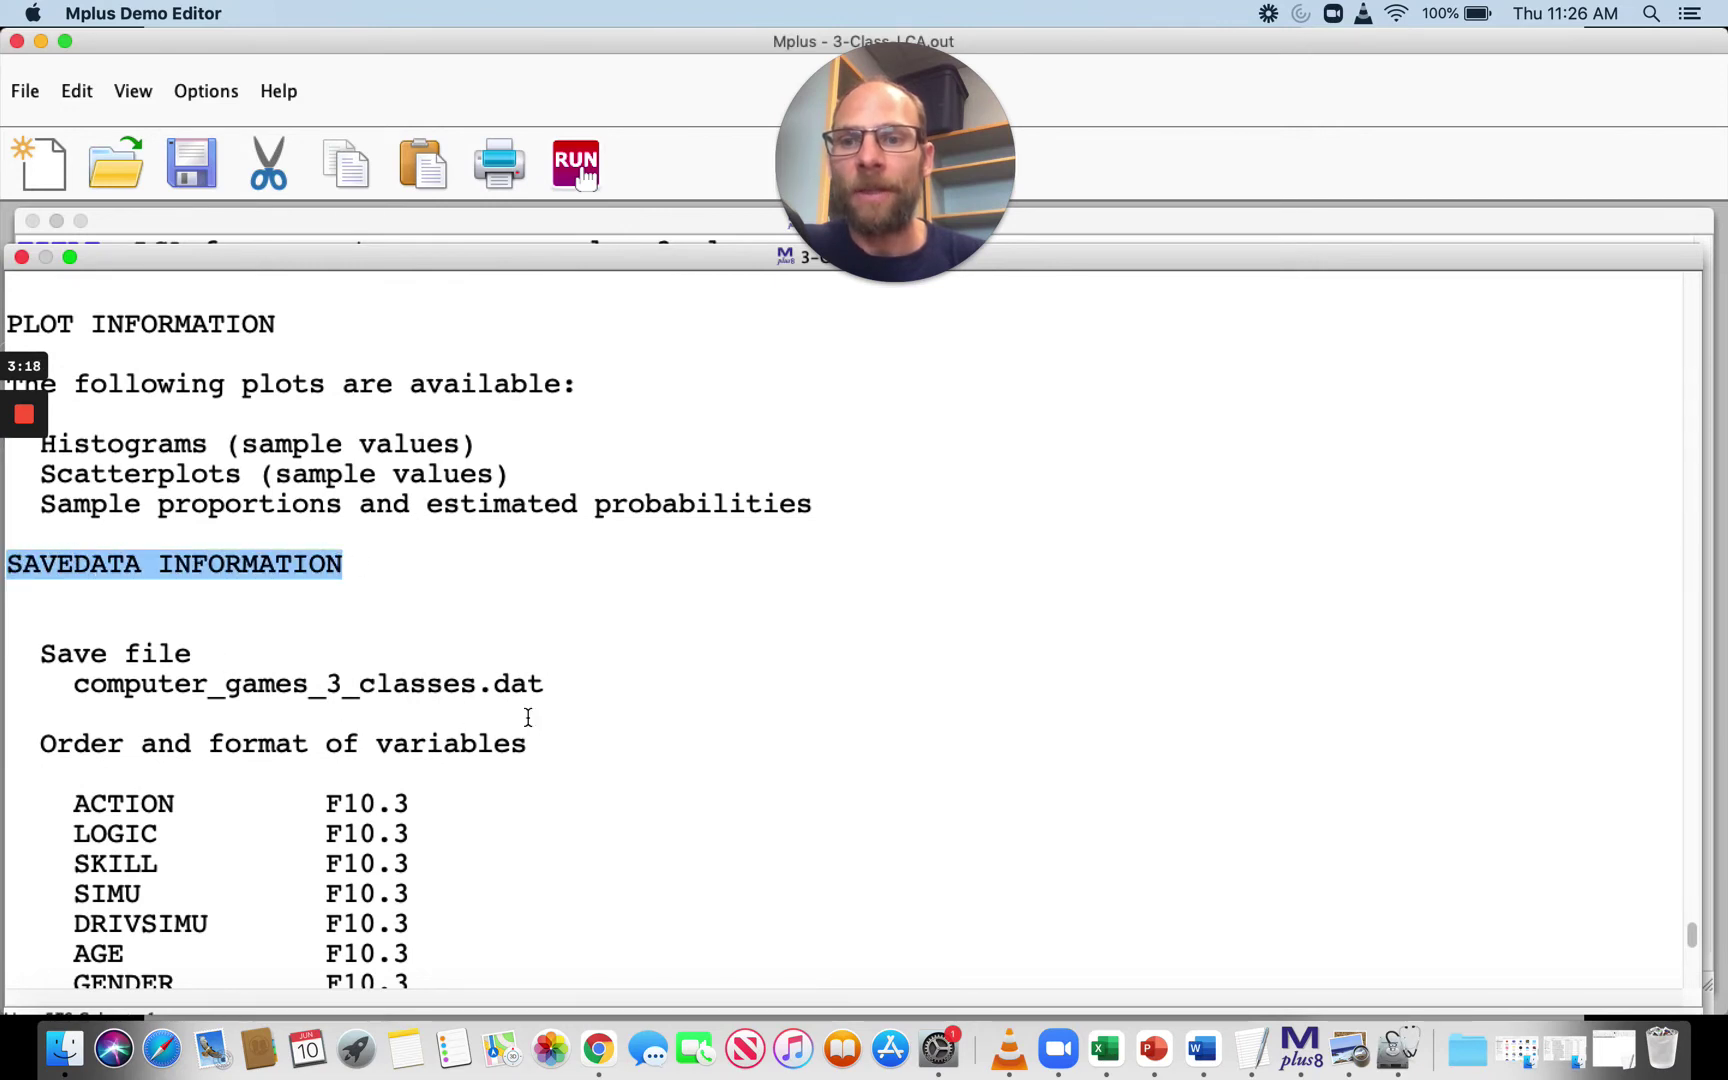
pyautogui.moveTo(565, 688); pyautogui.dragTo(75, 685)
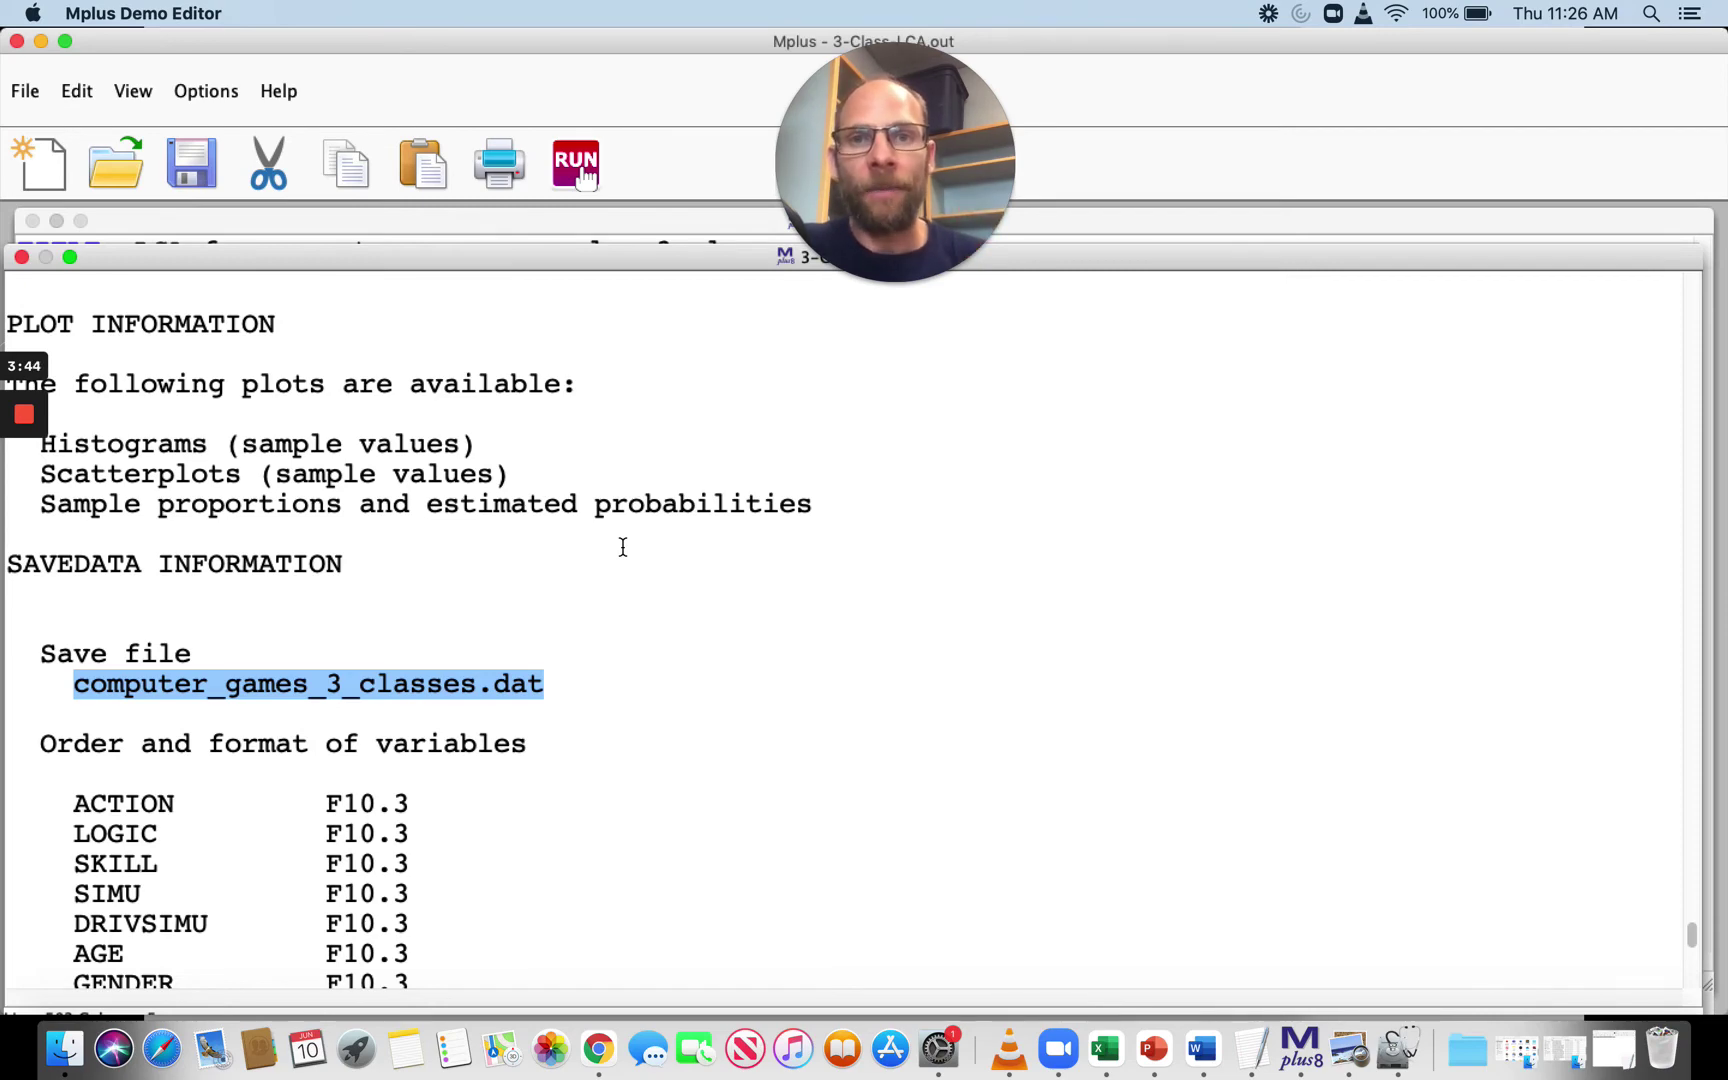
pyautogui.scroll(-3, 622, 547)
pyautogui.scroll(-2, 622, 547)
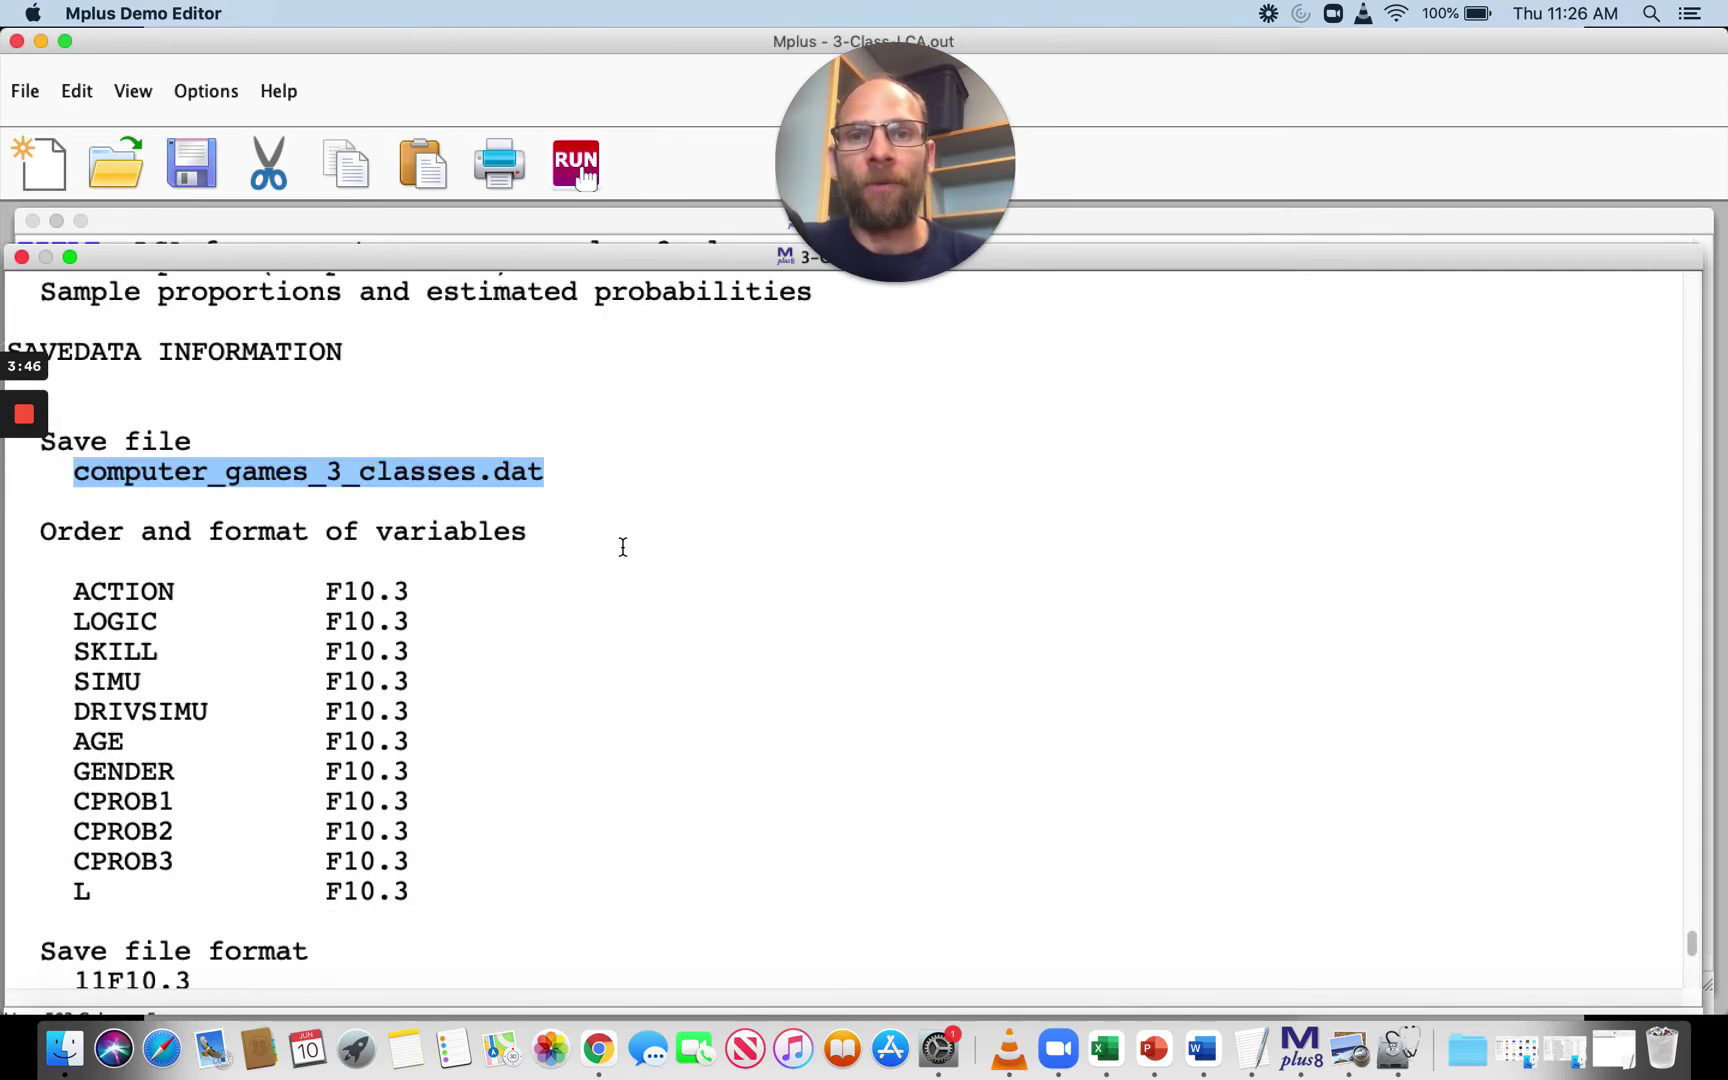
pyautogui.moveTo(75, 591); pyautogui.dragTo(450, 702)
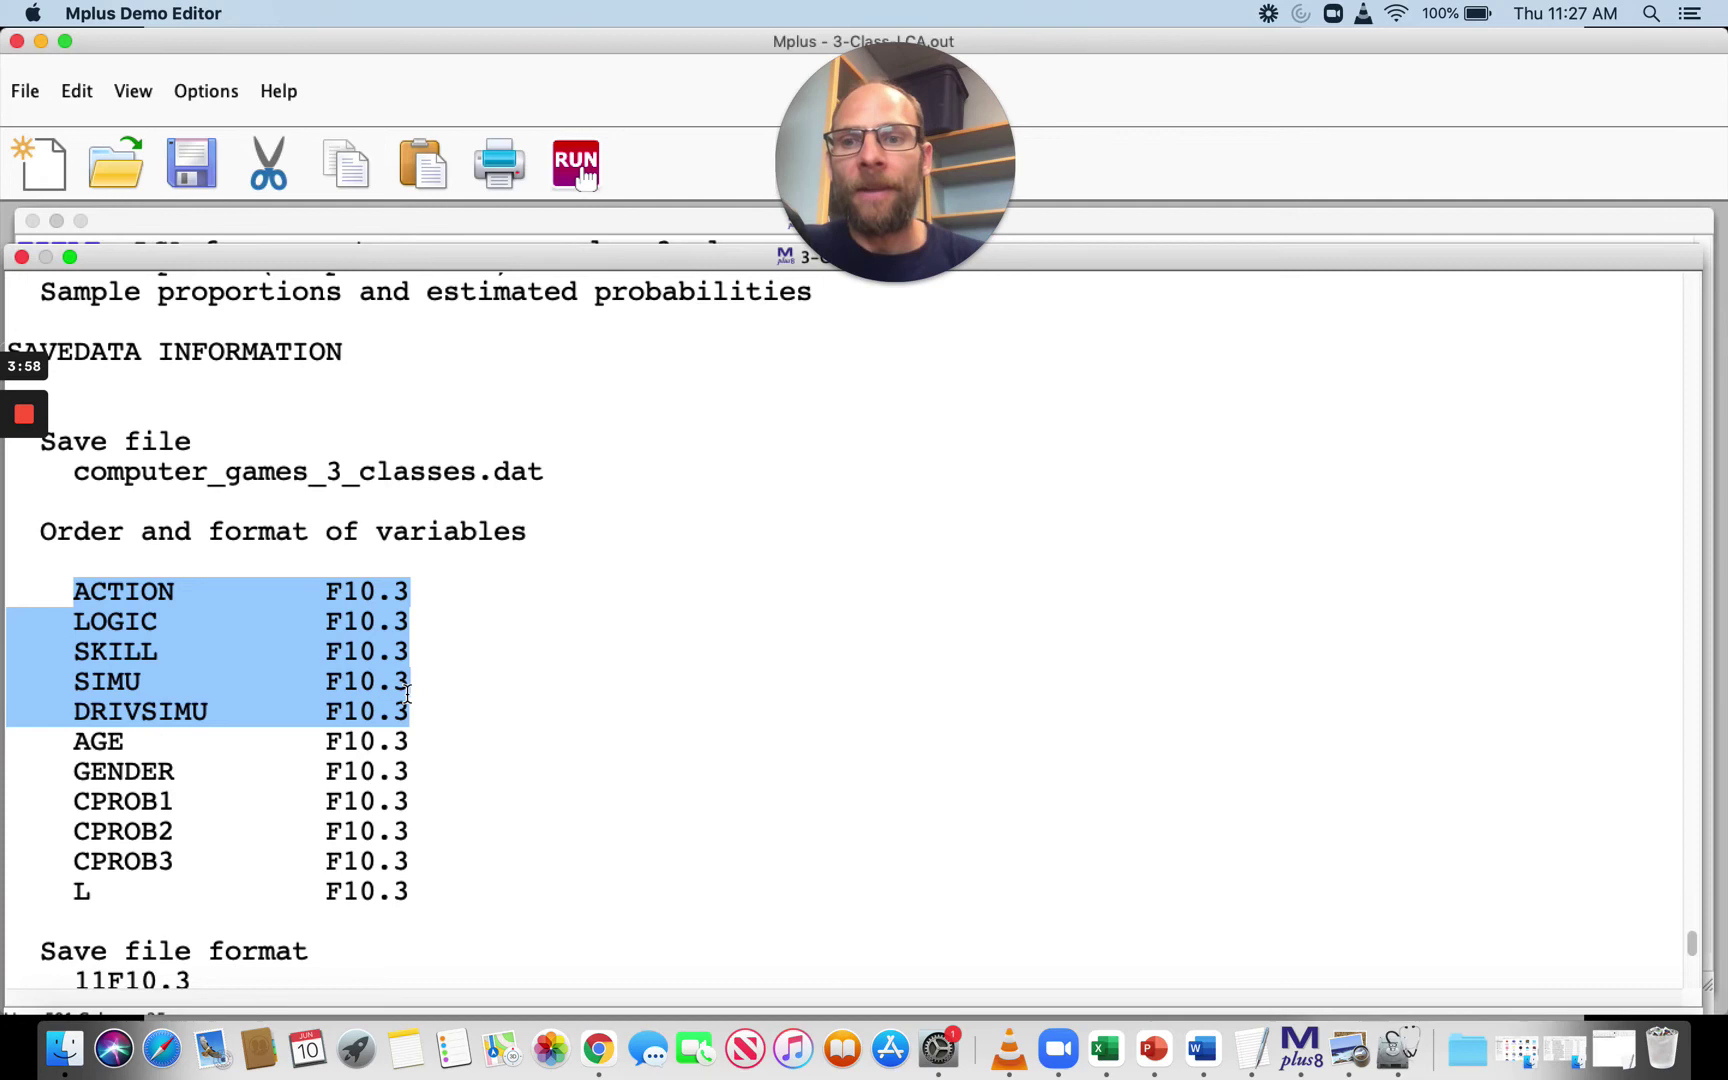
pyautogui.moveTo(60, 745); pyautogui.dragTo(425, 786)
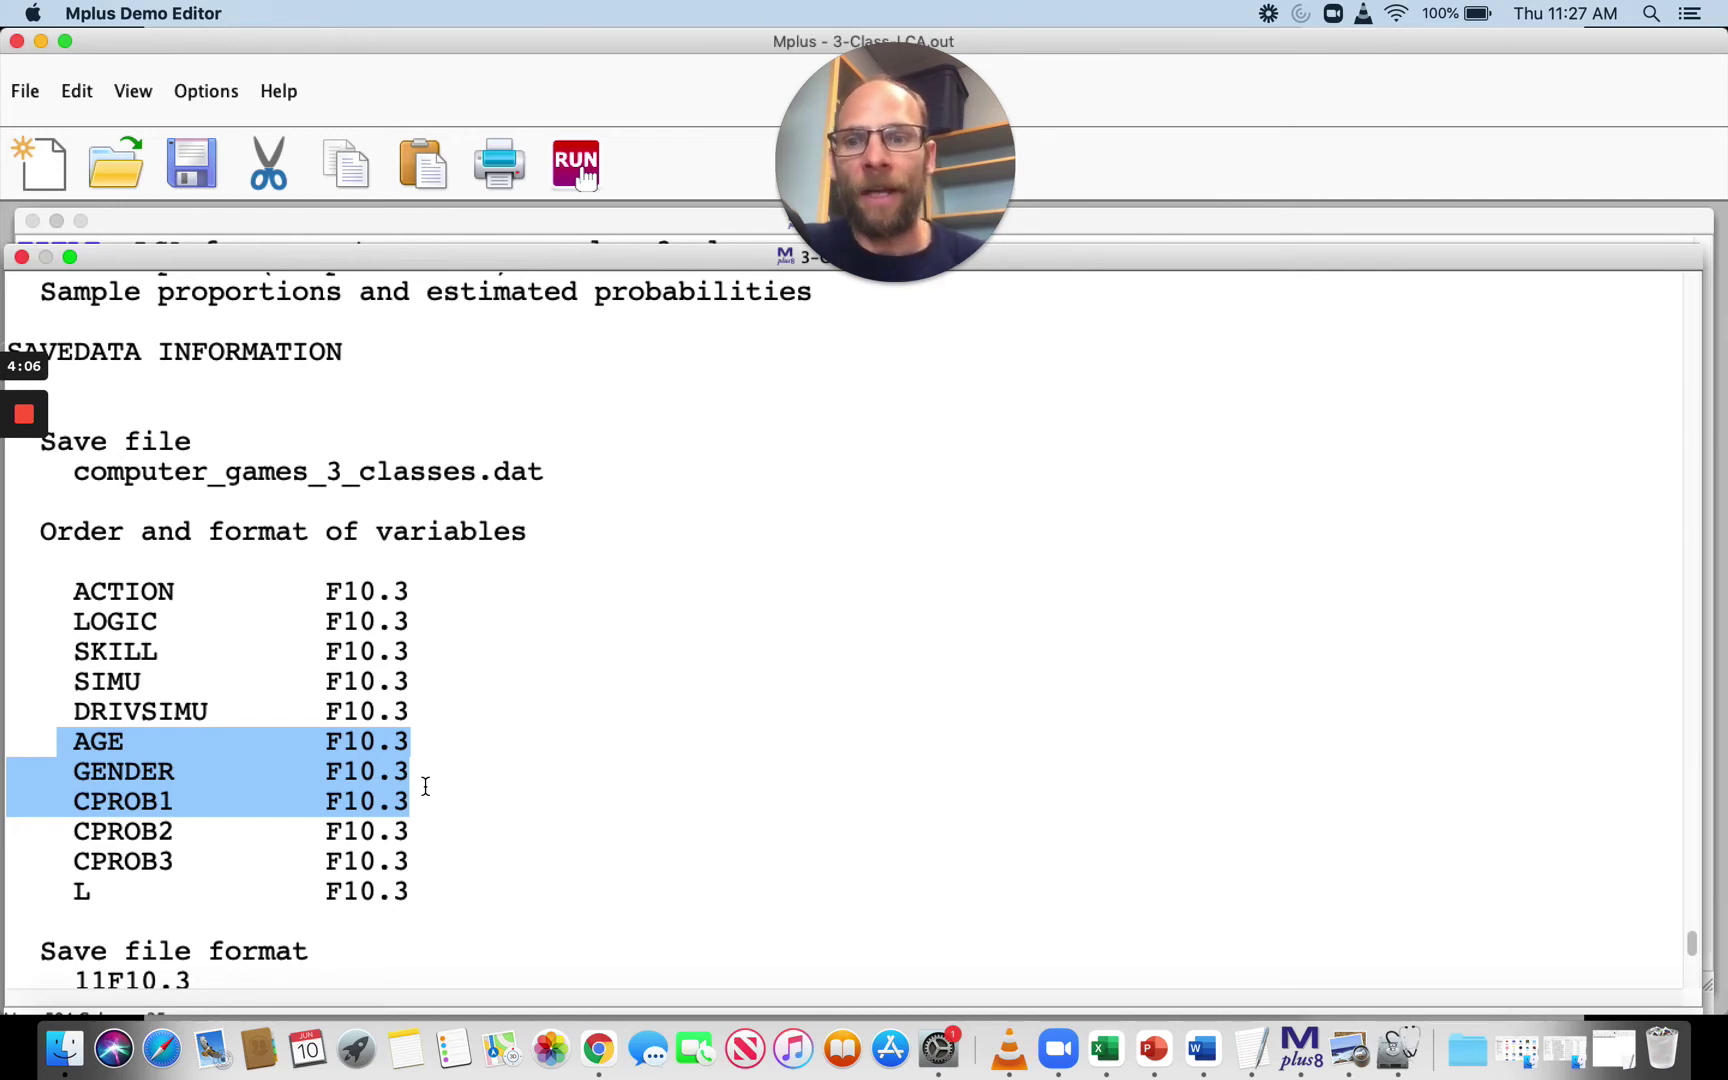
pyautogui.click(120, 775)
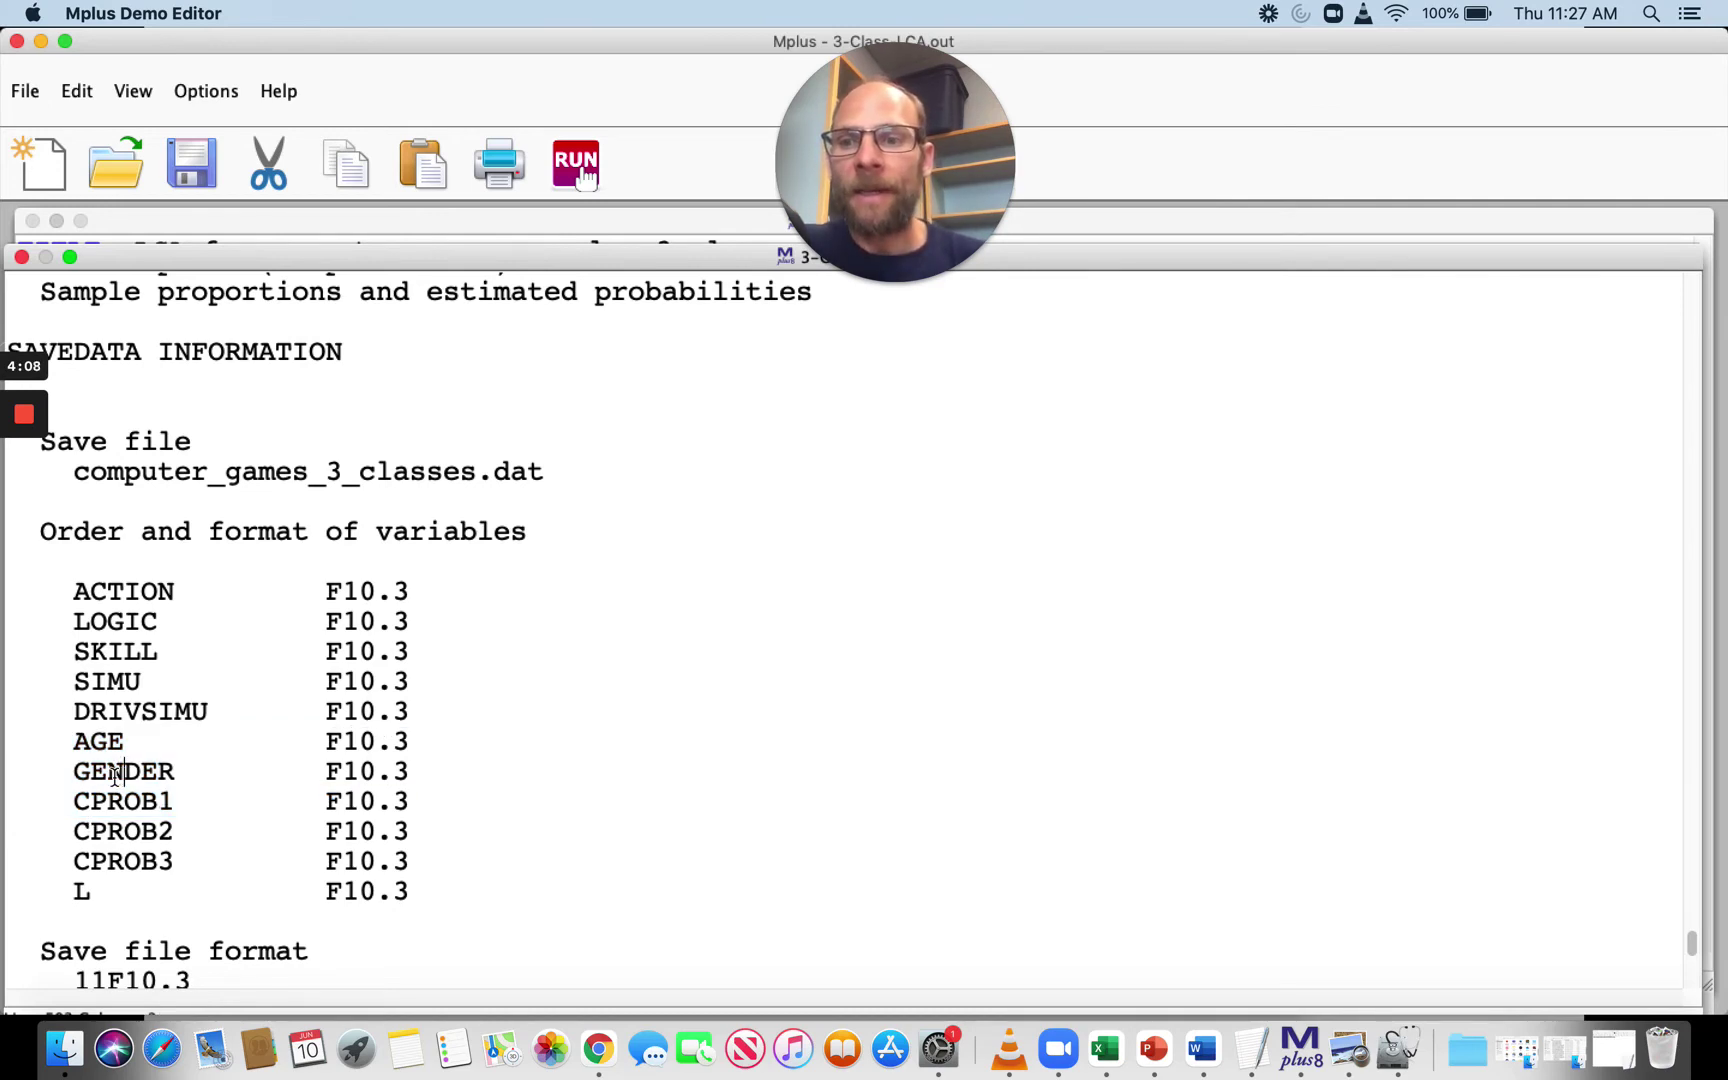
pyautogui.moveTo(40, 800); pyautogui.dragTo(430, 851)
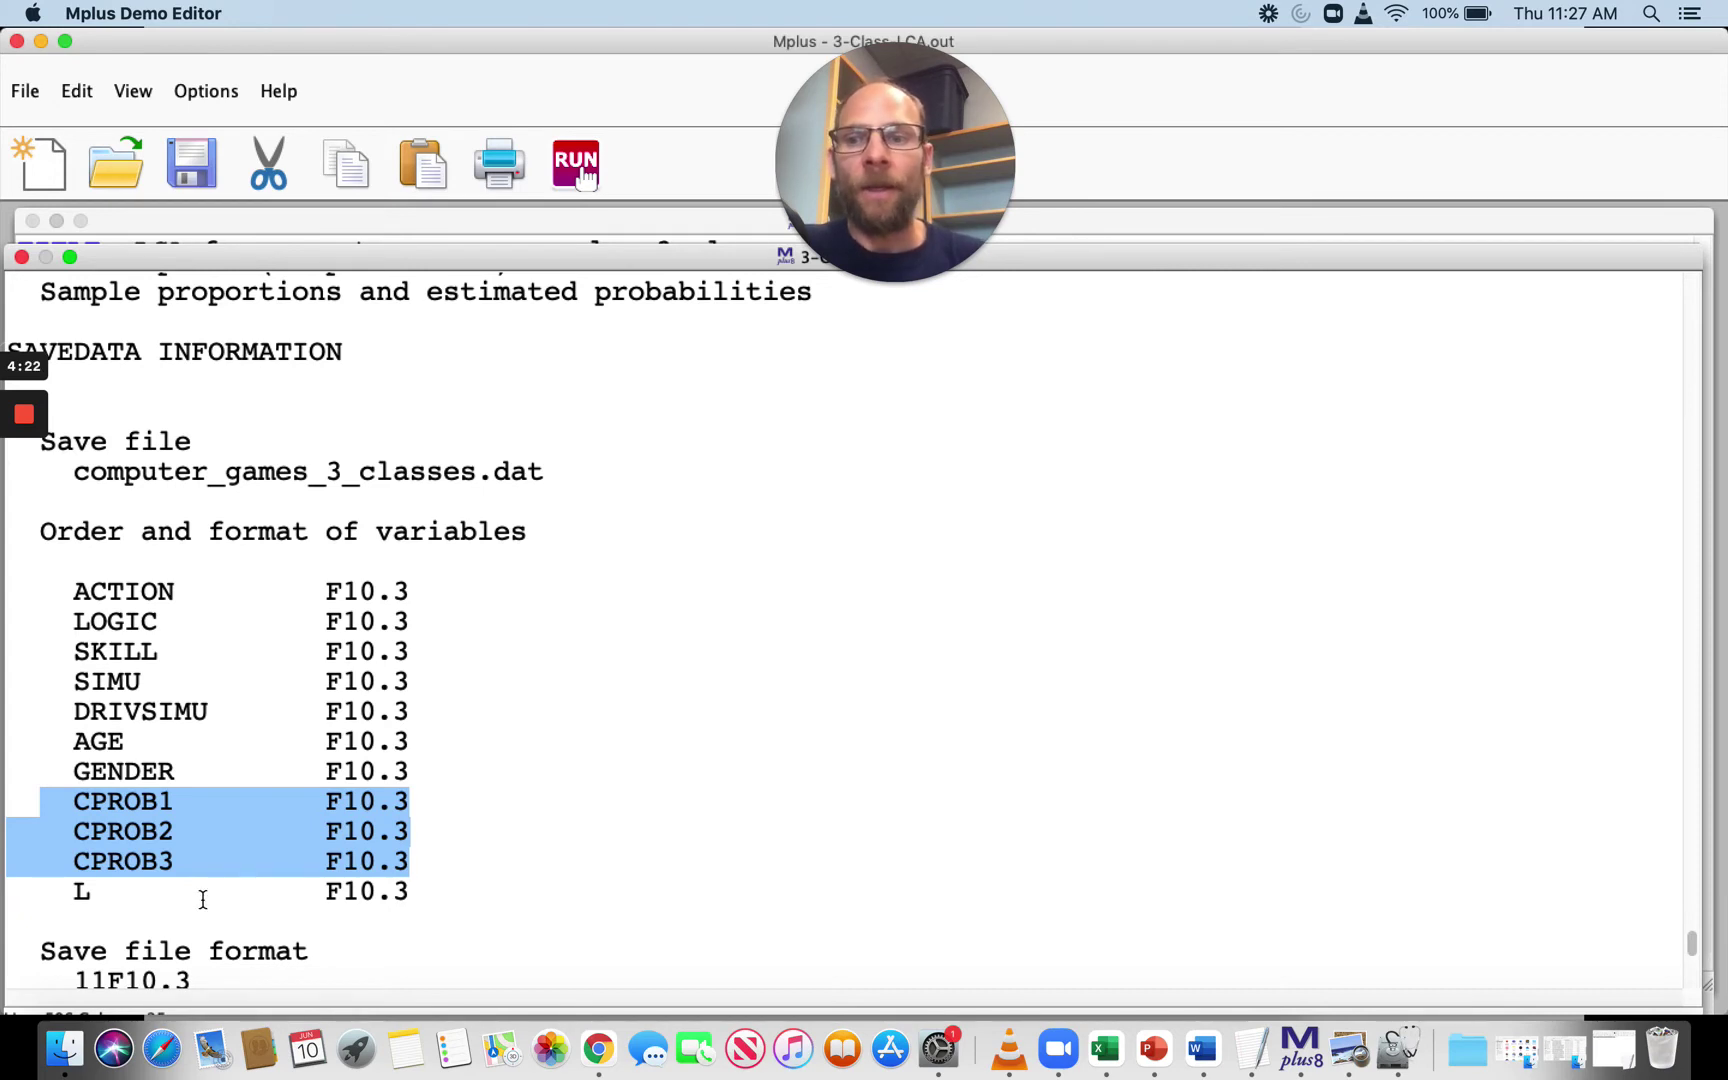
pyautogui.moveTo(75, 891); pyautogui.dragTo(414, 902)
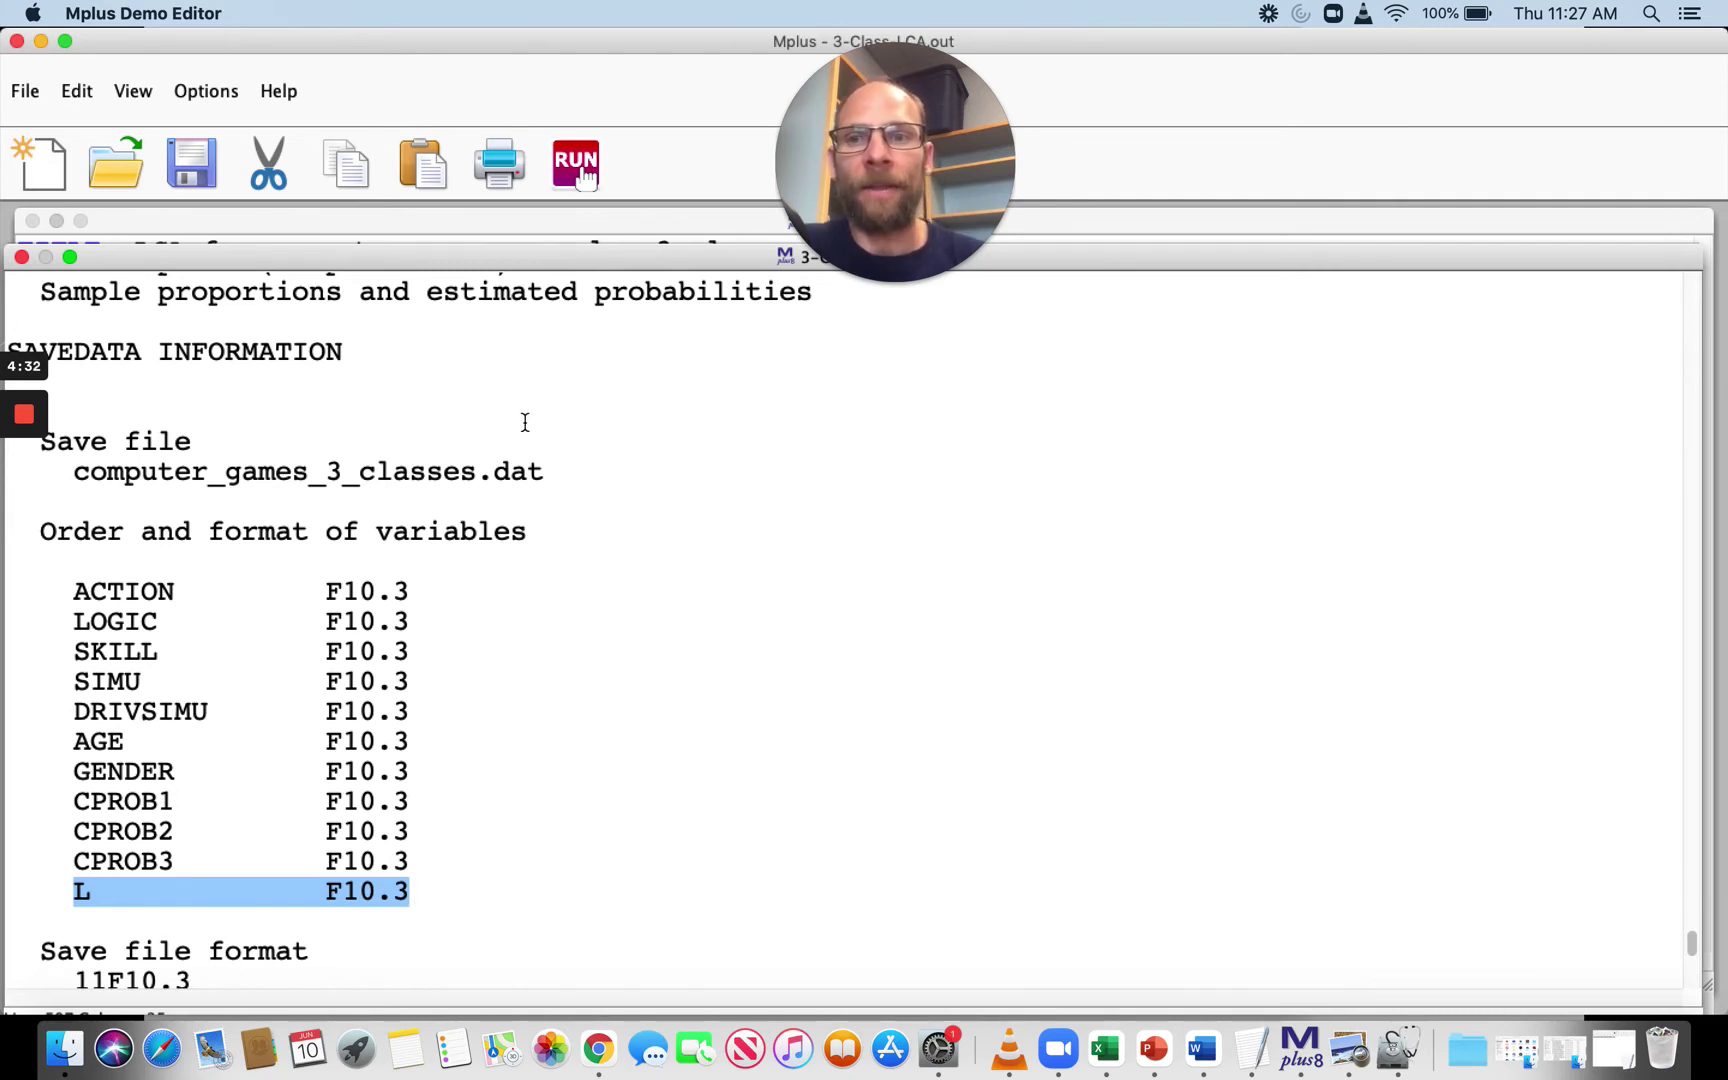
pyautogui.moveTo(563, 474); pyautogui.dragTo(37, 486)
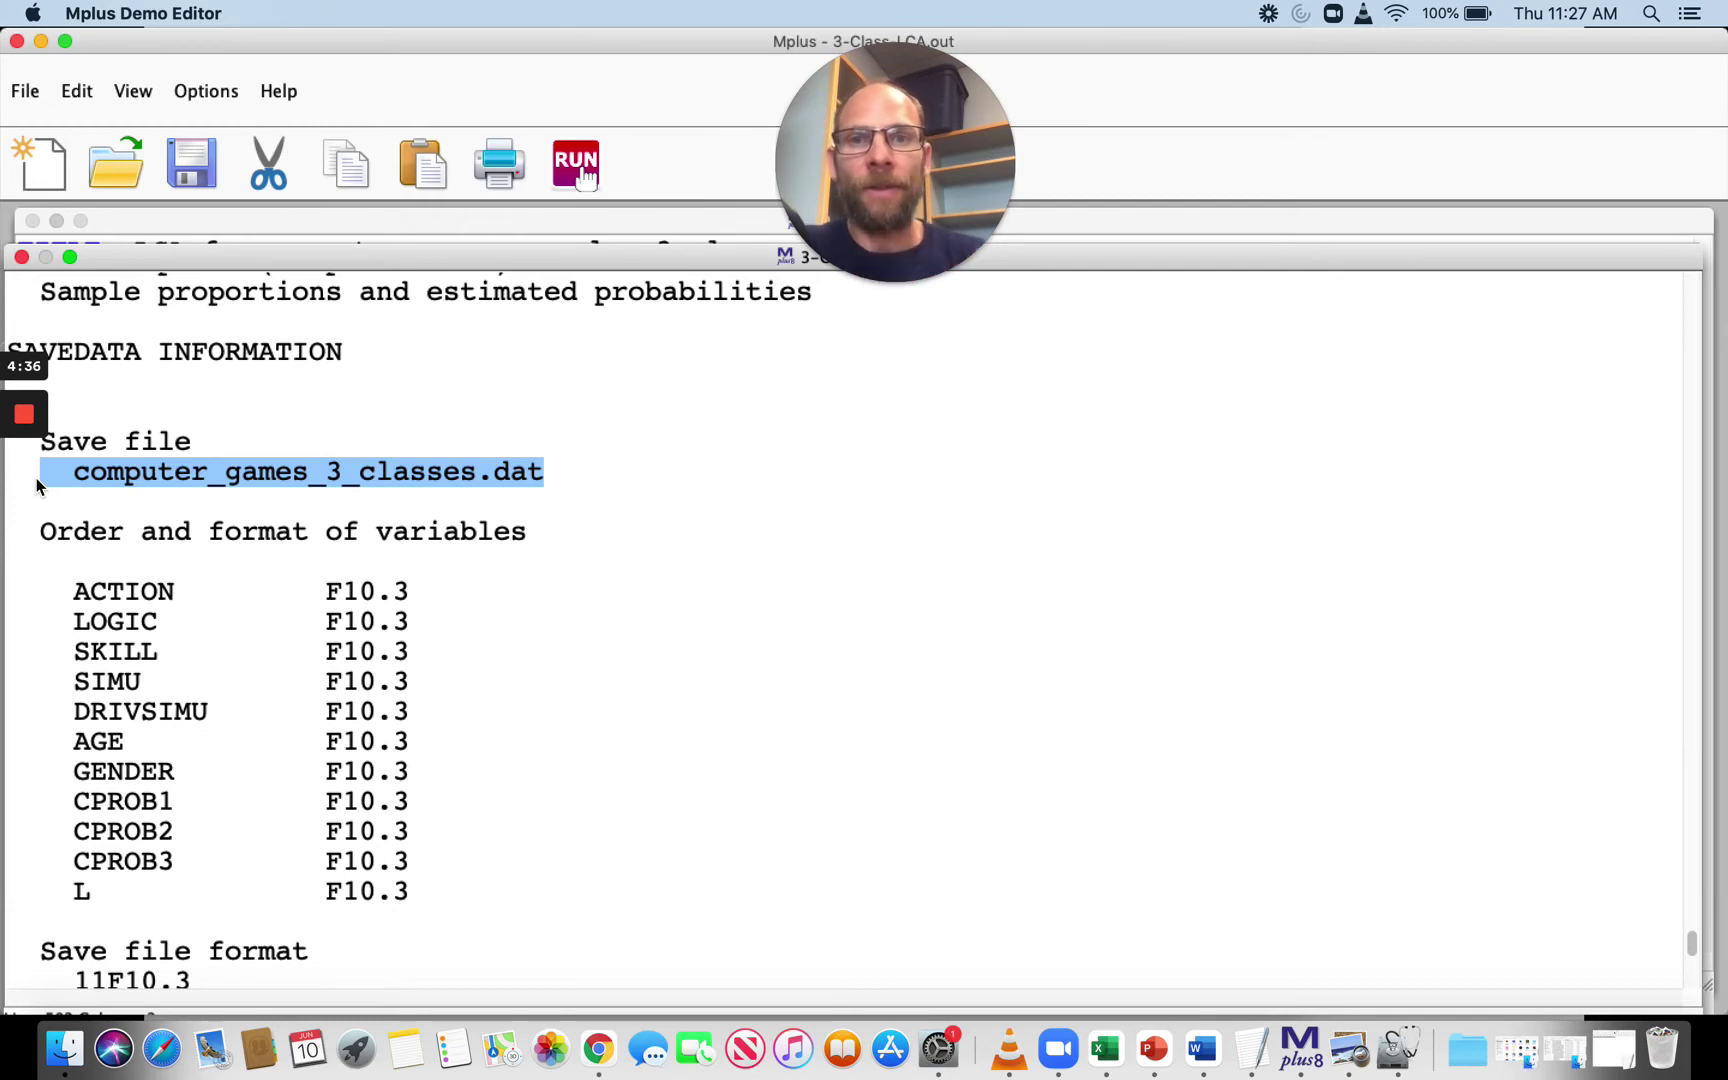
pyautogui.moveTo(73, 592); pyautogui.dragTo(472, 906)
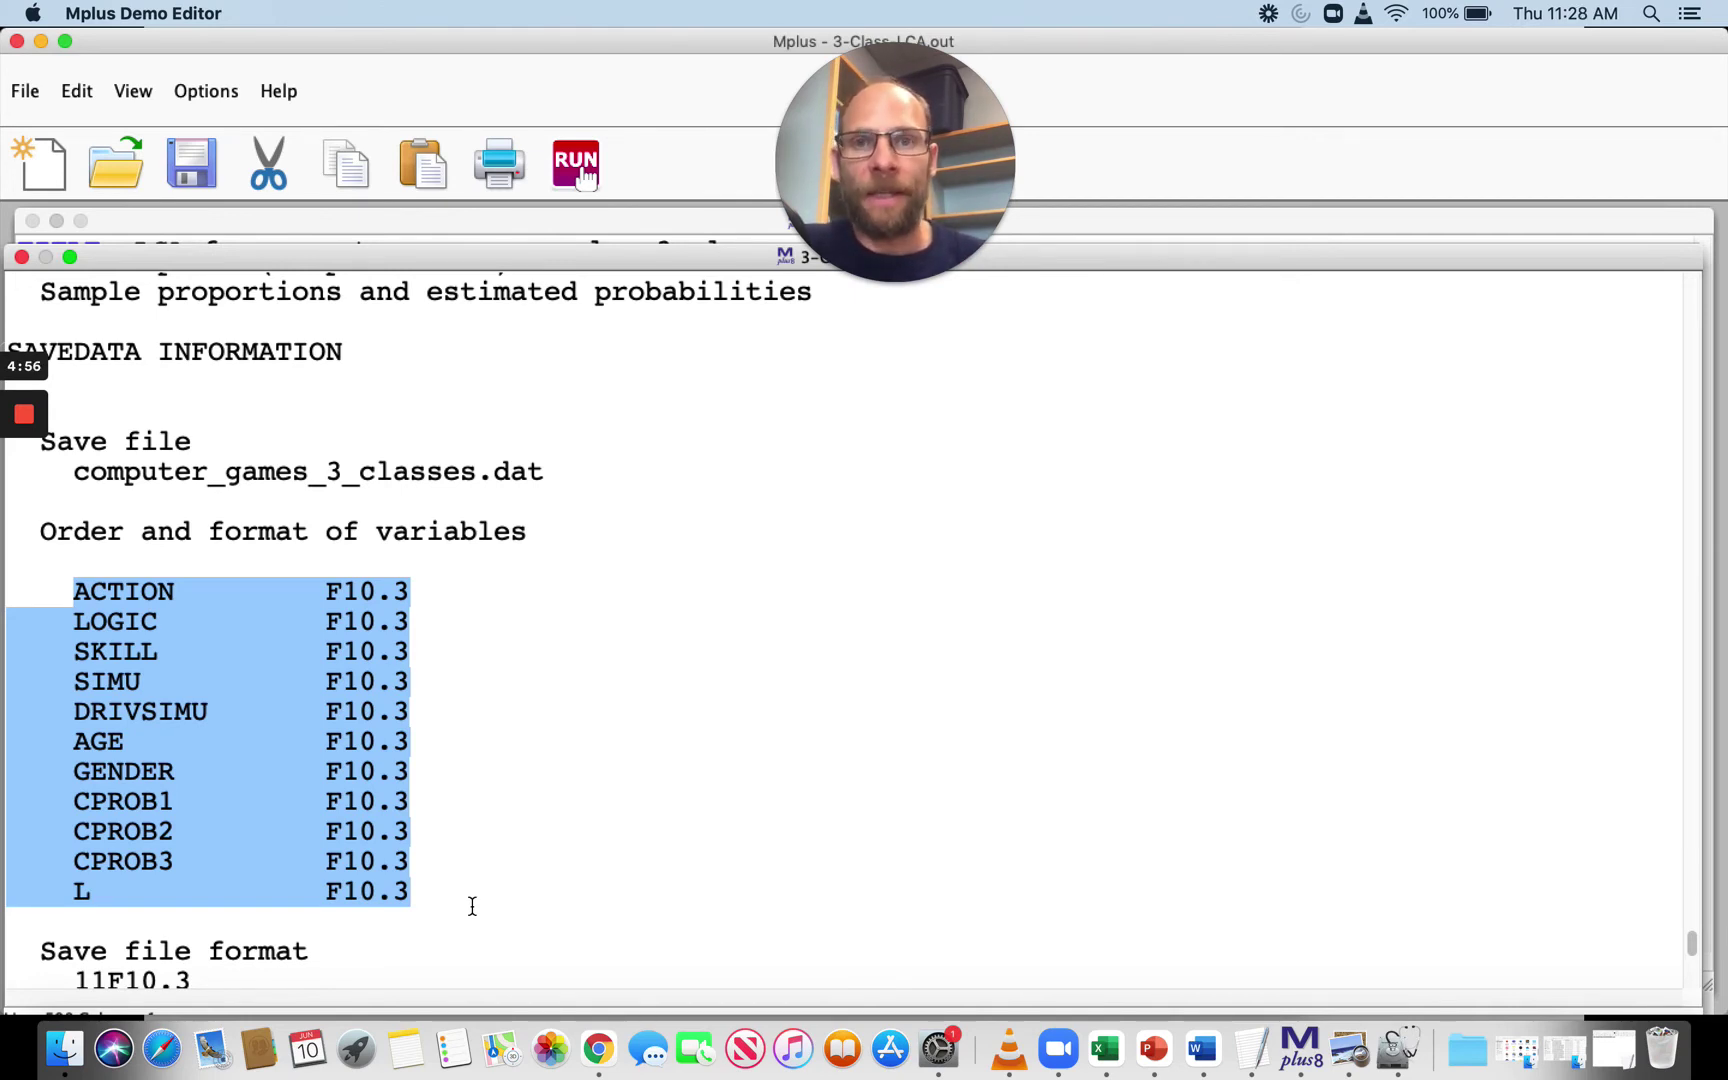
# - Switch to TextEdit showing the saved computer_games_3_classes.dat file
pyautogui.press('super+Tab')
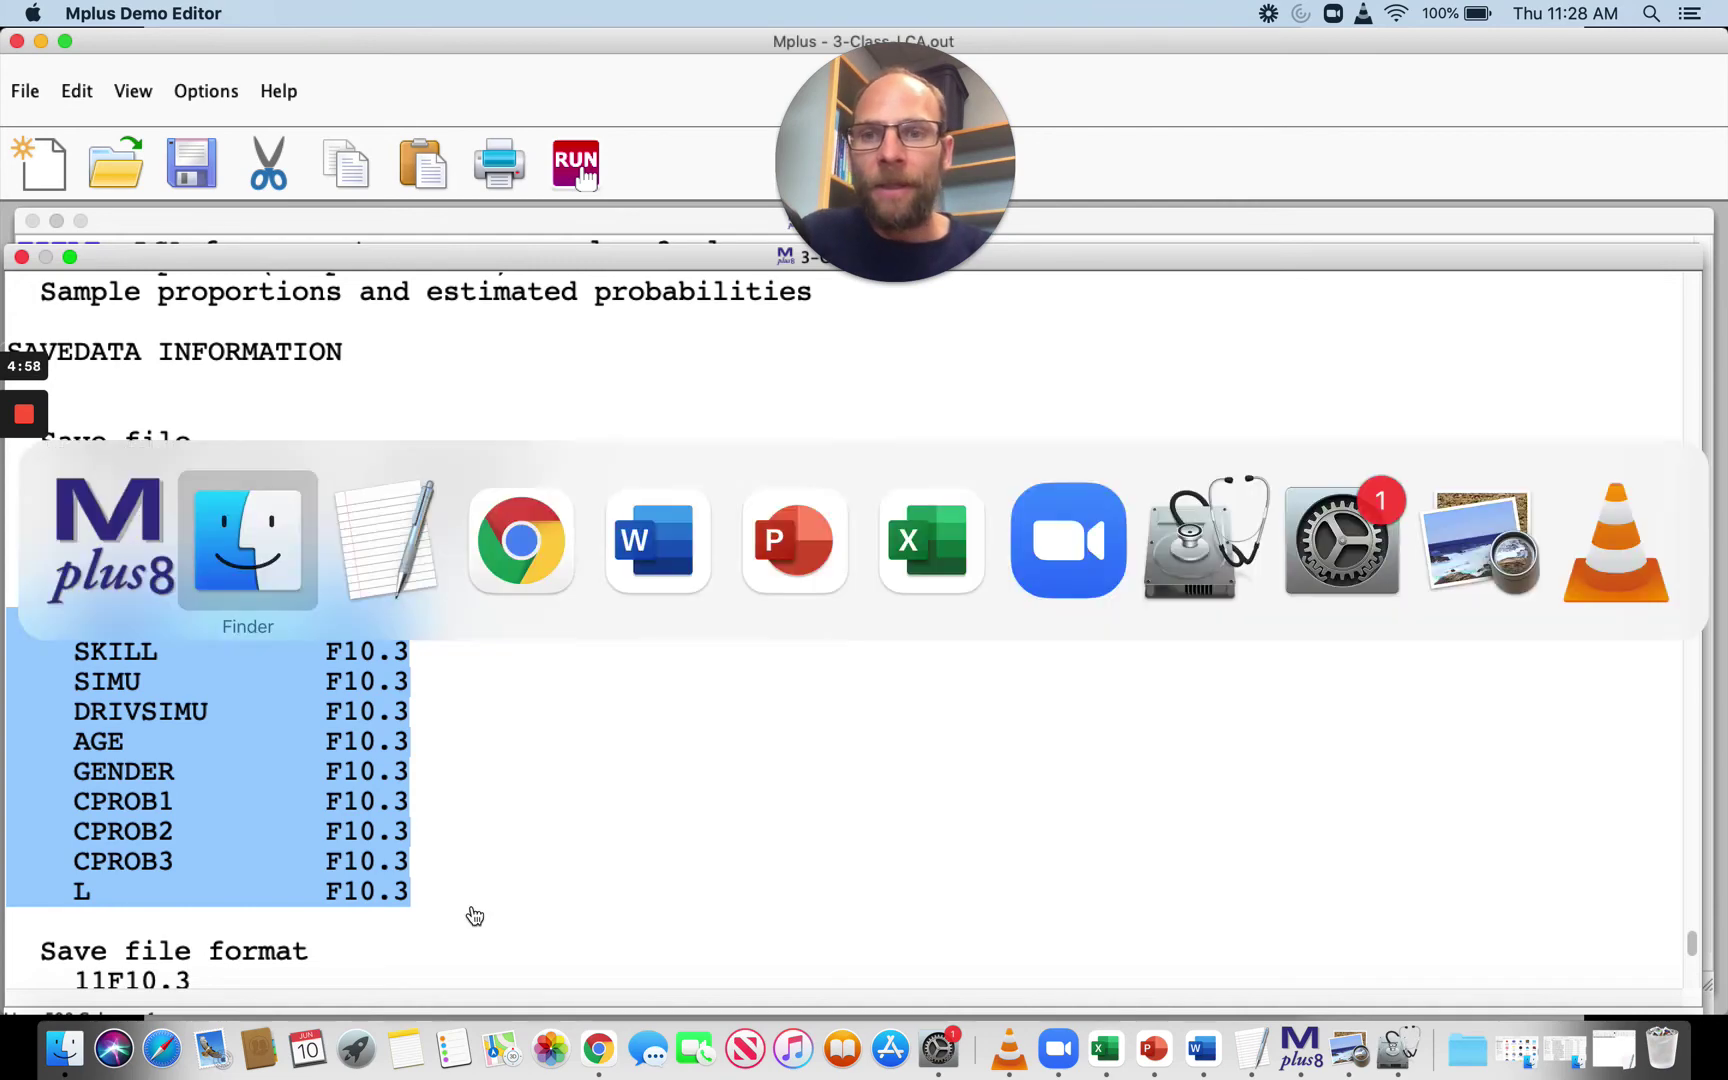
pyautogui.press('super+Tab')
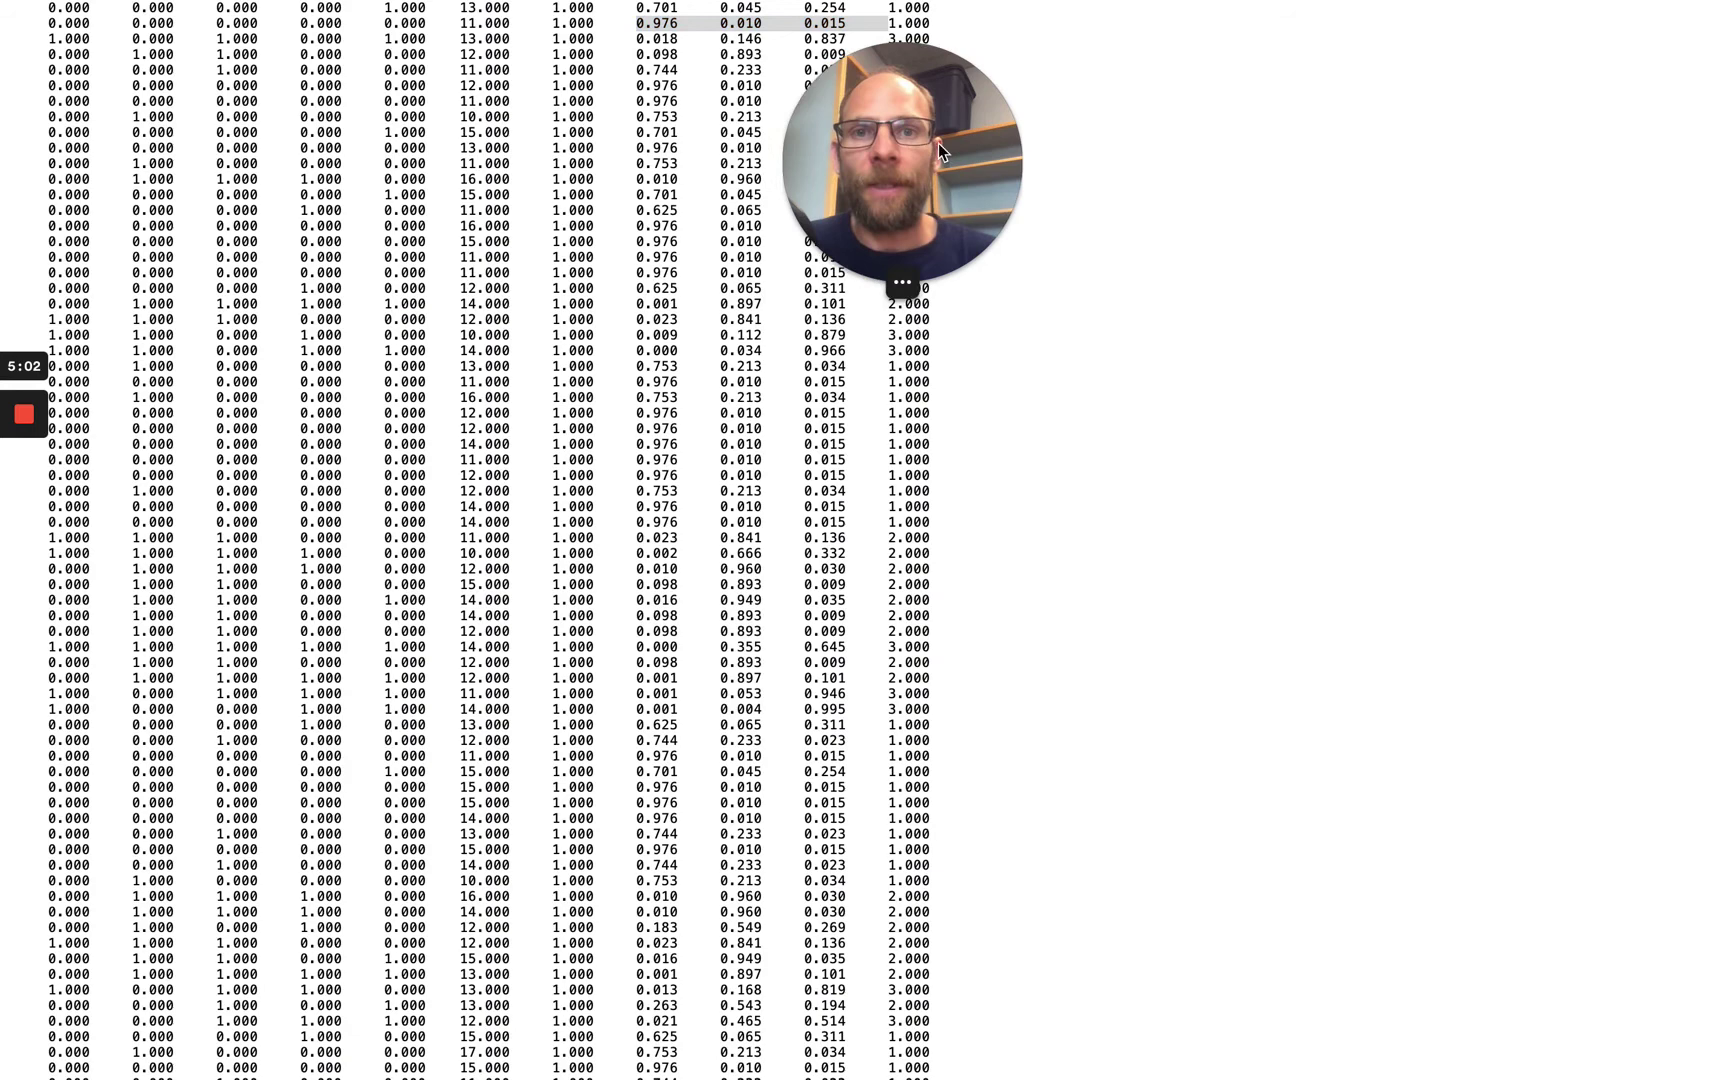
pyautogui.moveTo(938, 143); pyautogui.dragTo(1157, 150)
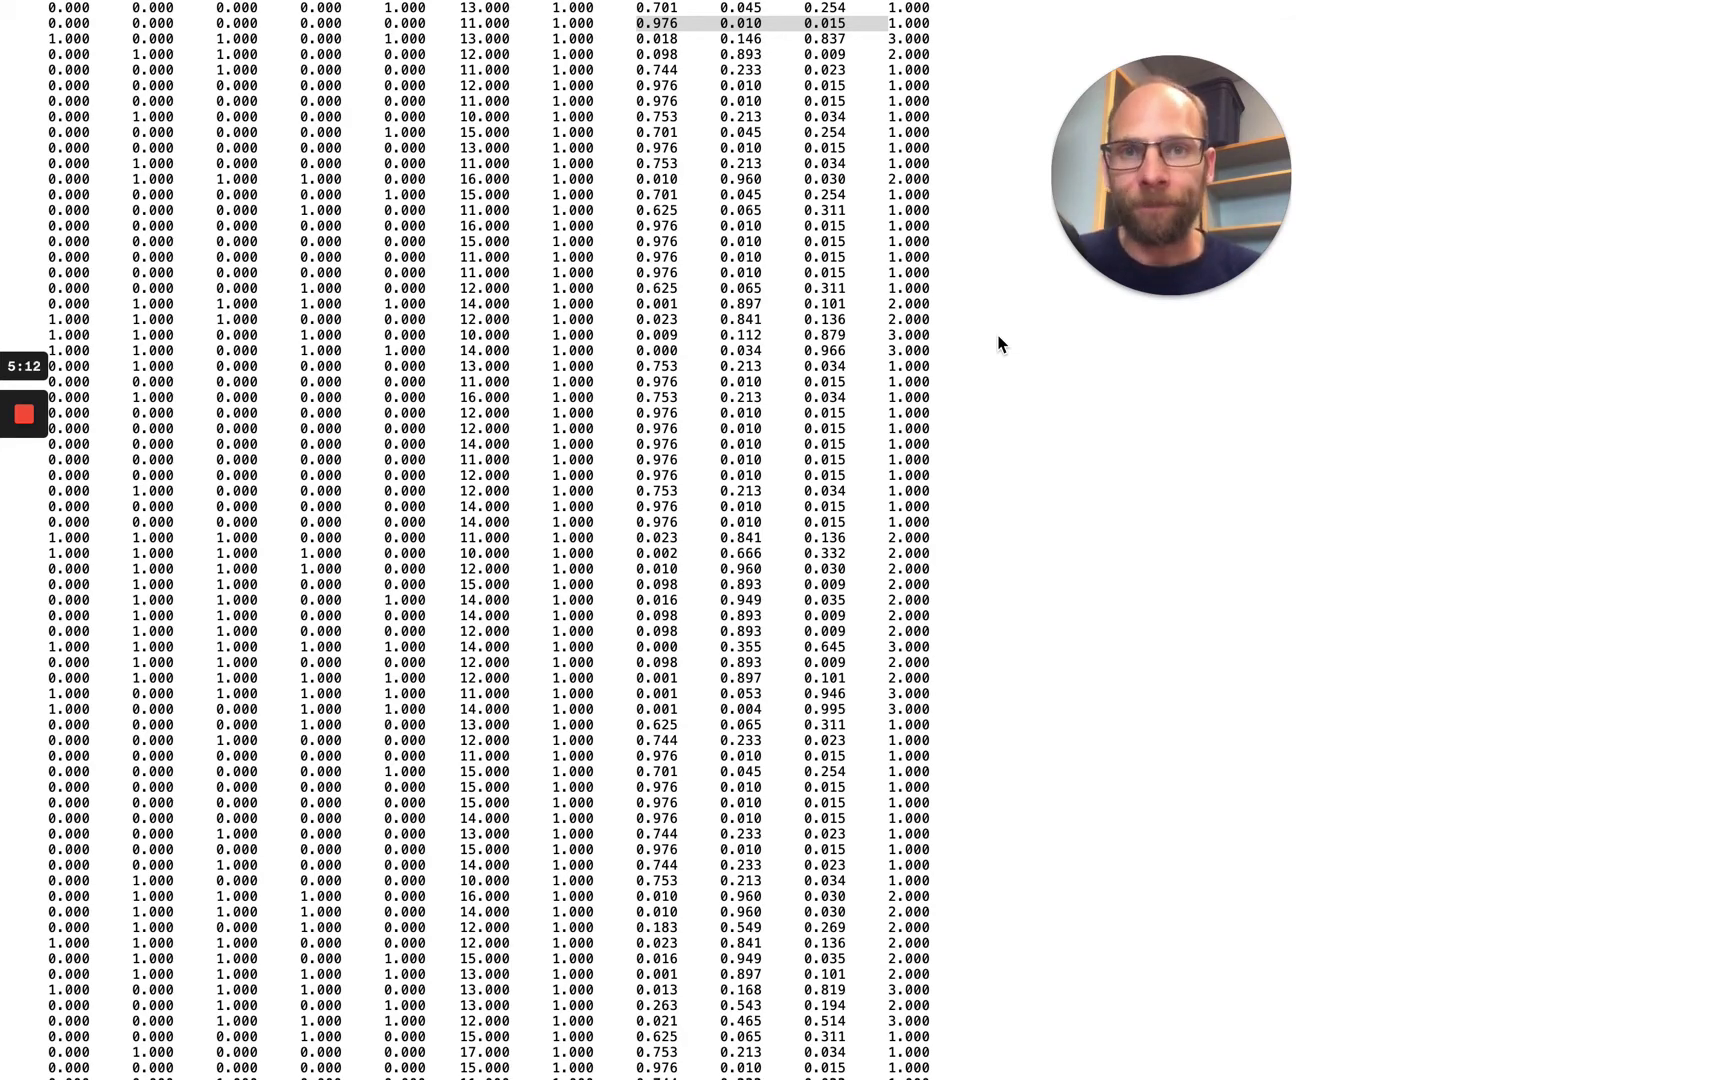
# - Highlight the first cases' rows, then the first case's 13.000, 1.000 and 0.701 class-1 probability
pyautogui.click(116, 27)
pyautogui.moveTo(48, 10); pyautogui.dragTo(440, 62)
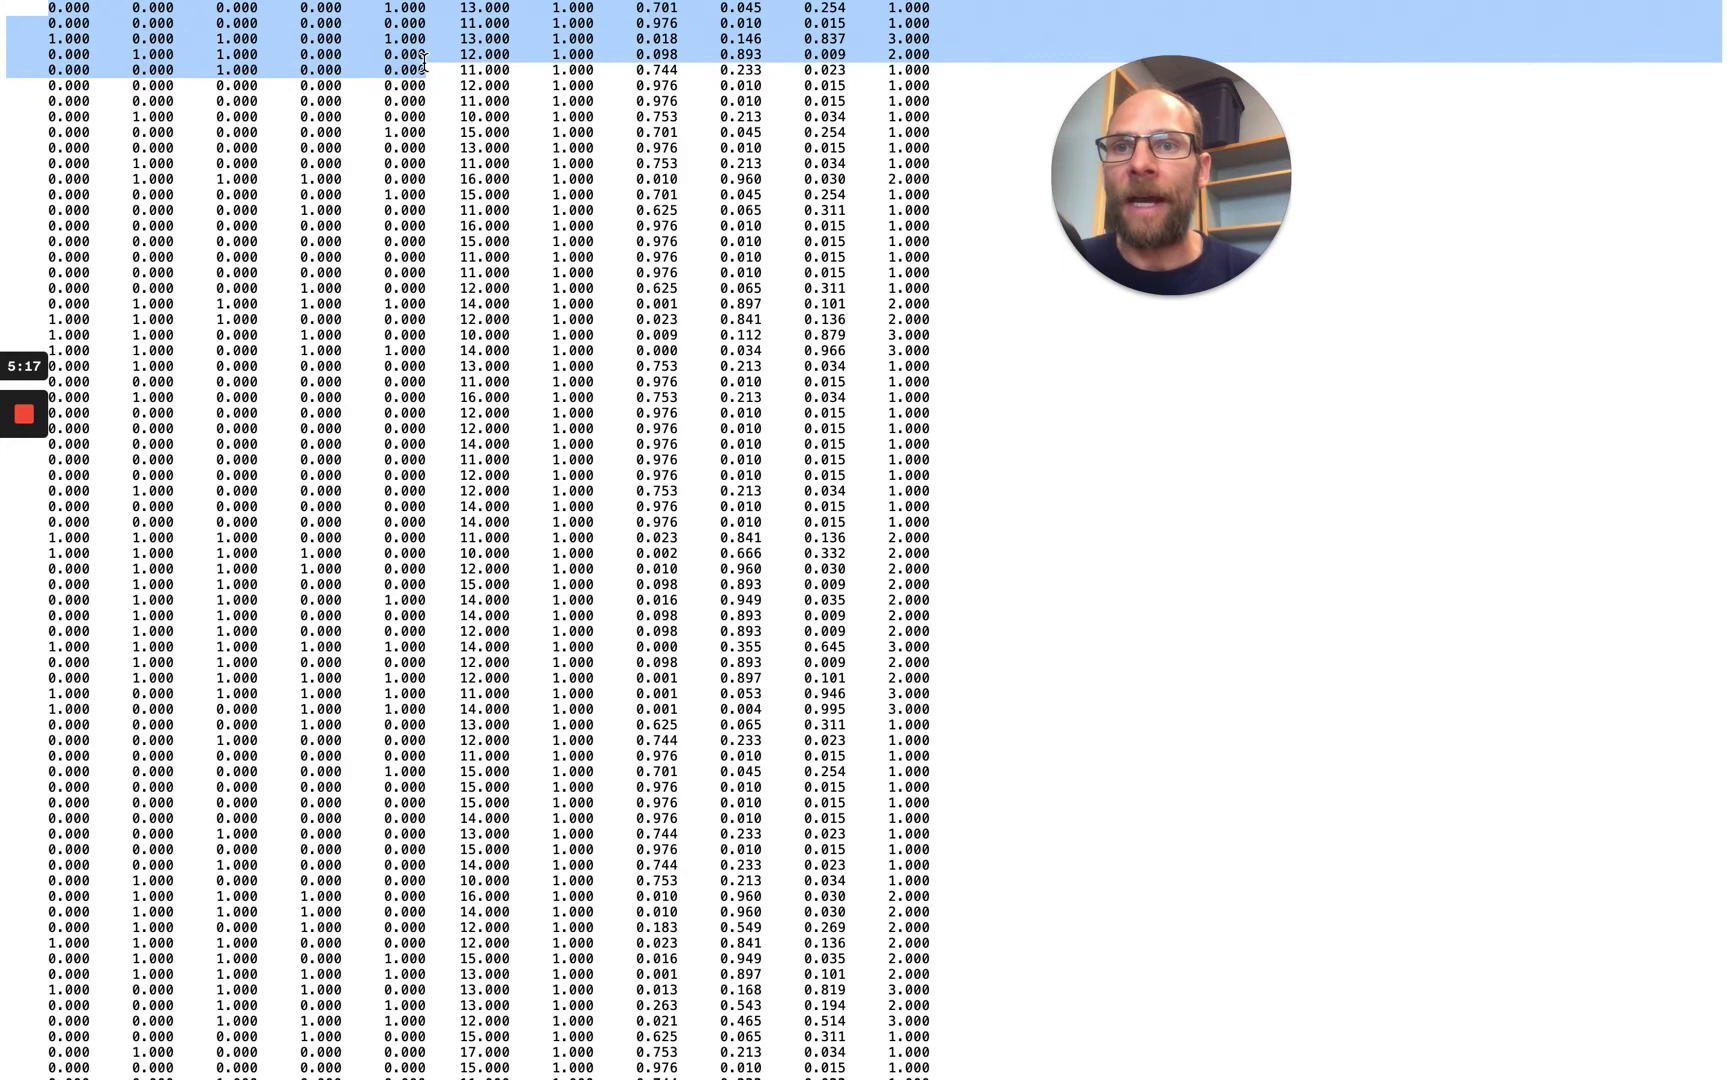
pyautogui.click(463, 8)
pyautogui.doubleClick(470, 8)
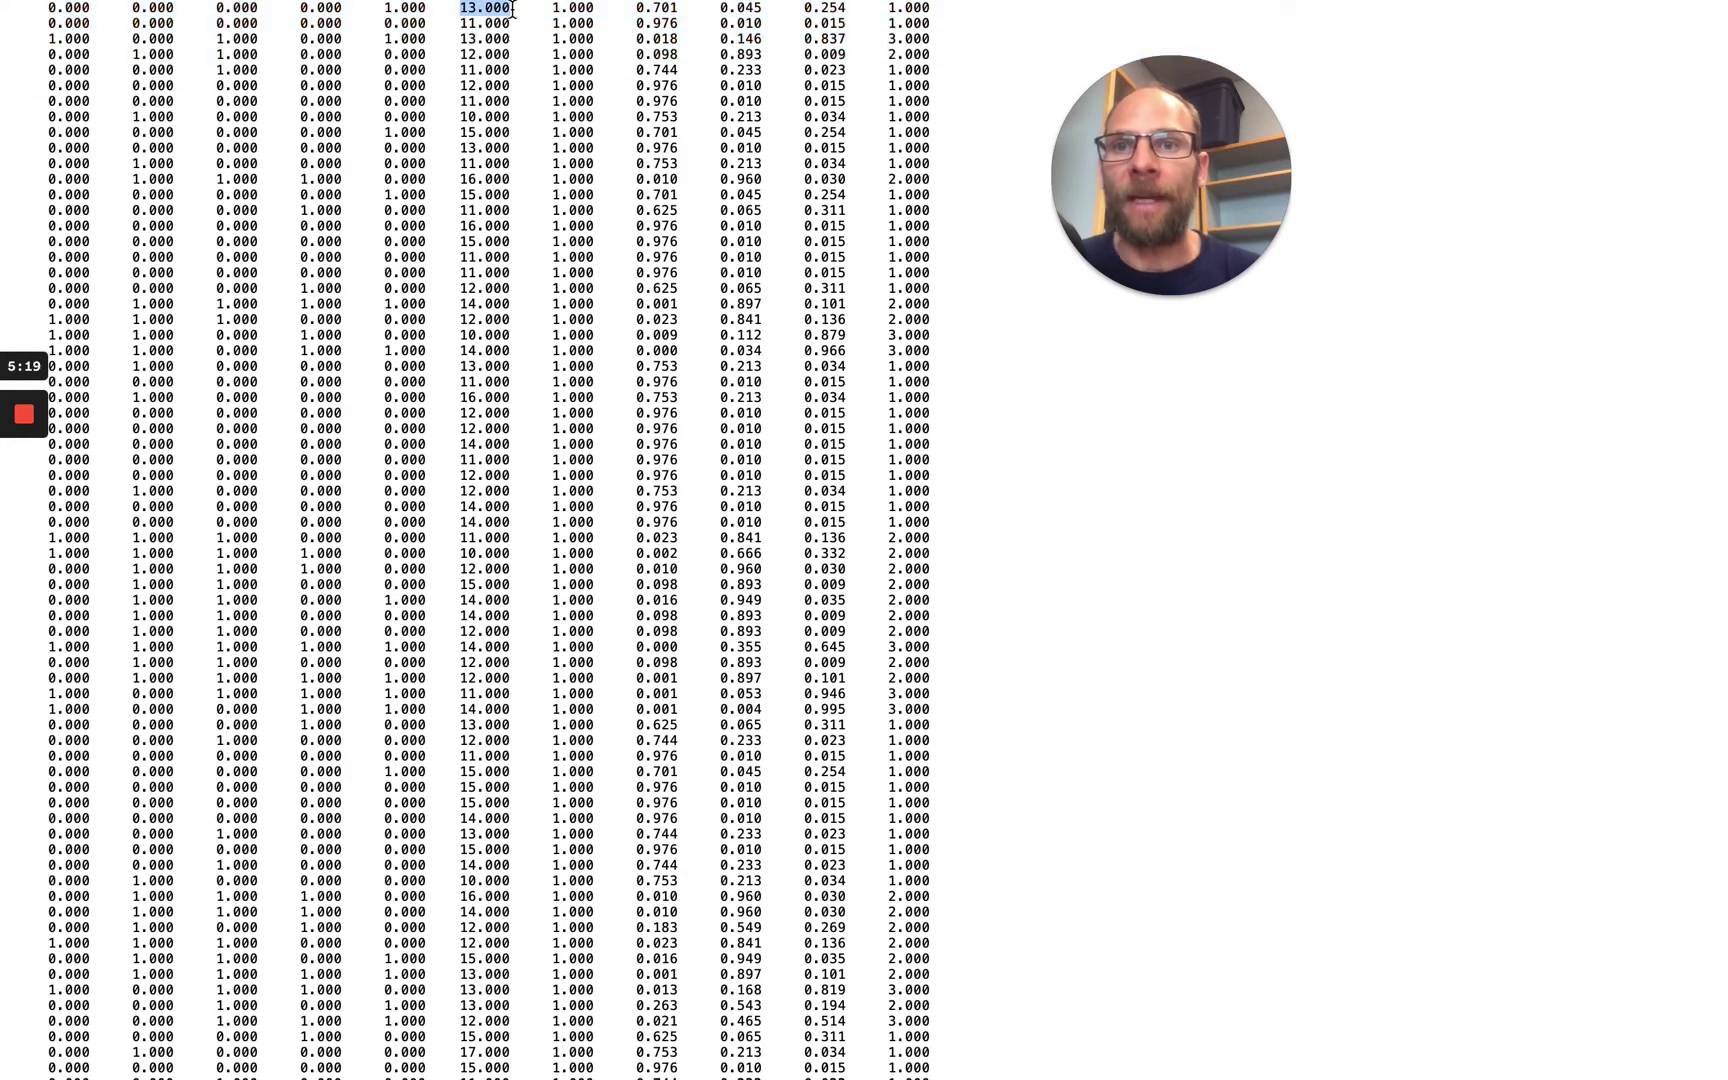
pyautogui.doubleClick(575, 8)
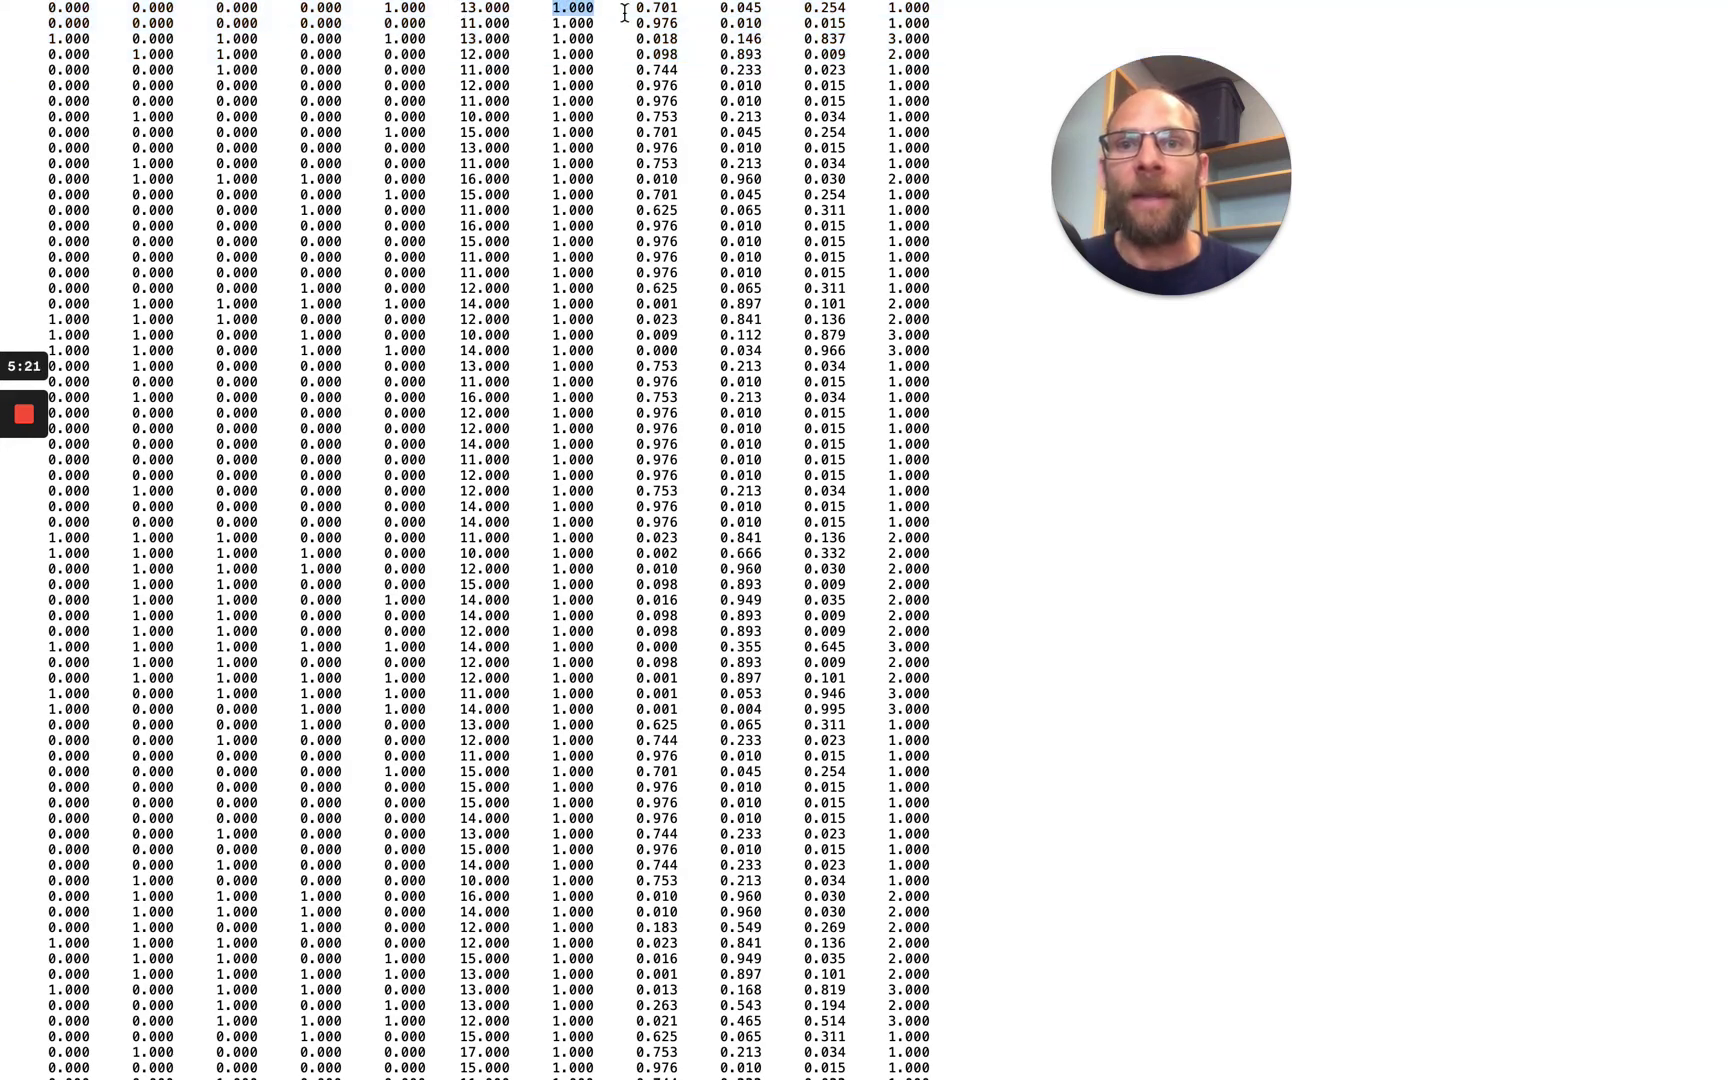
pyautogui.moveTo(636, 8); pyautogui.dragTo(926, 37)
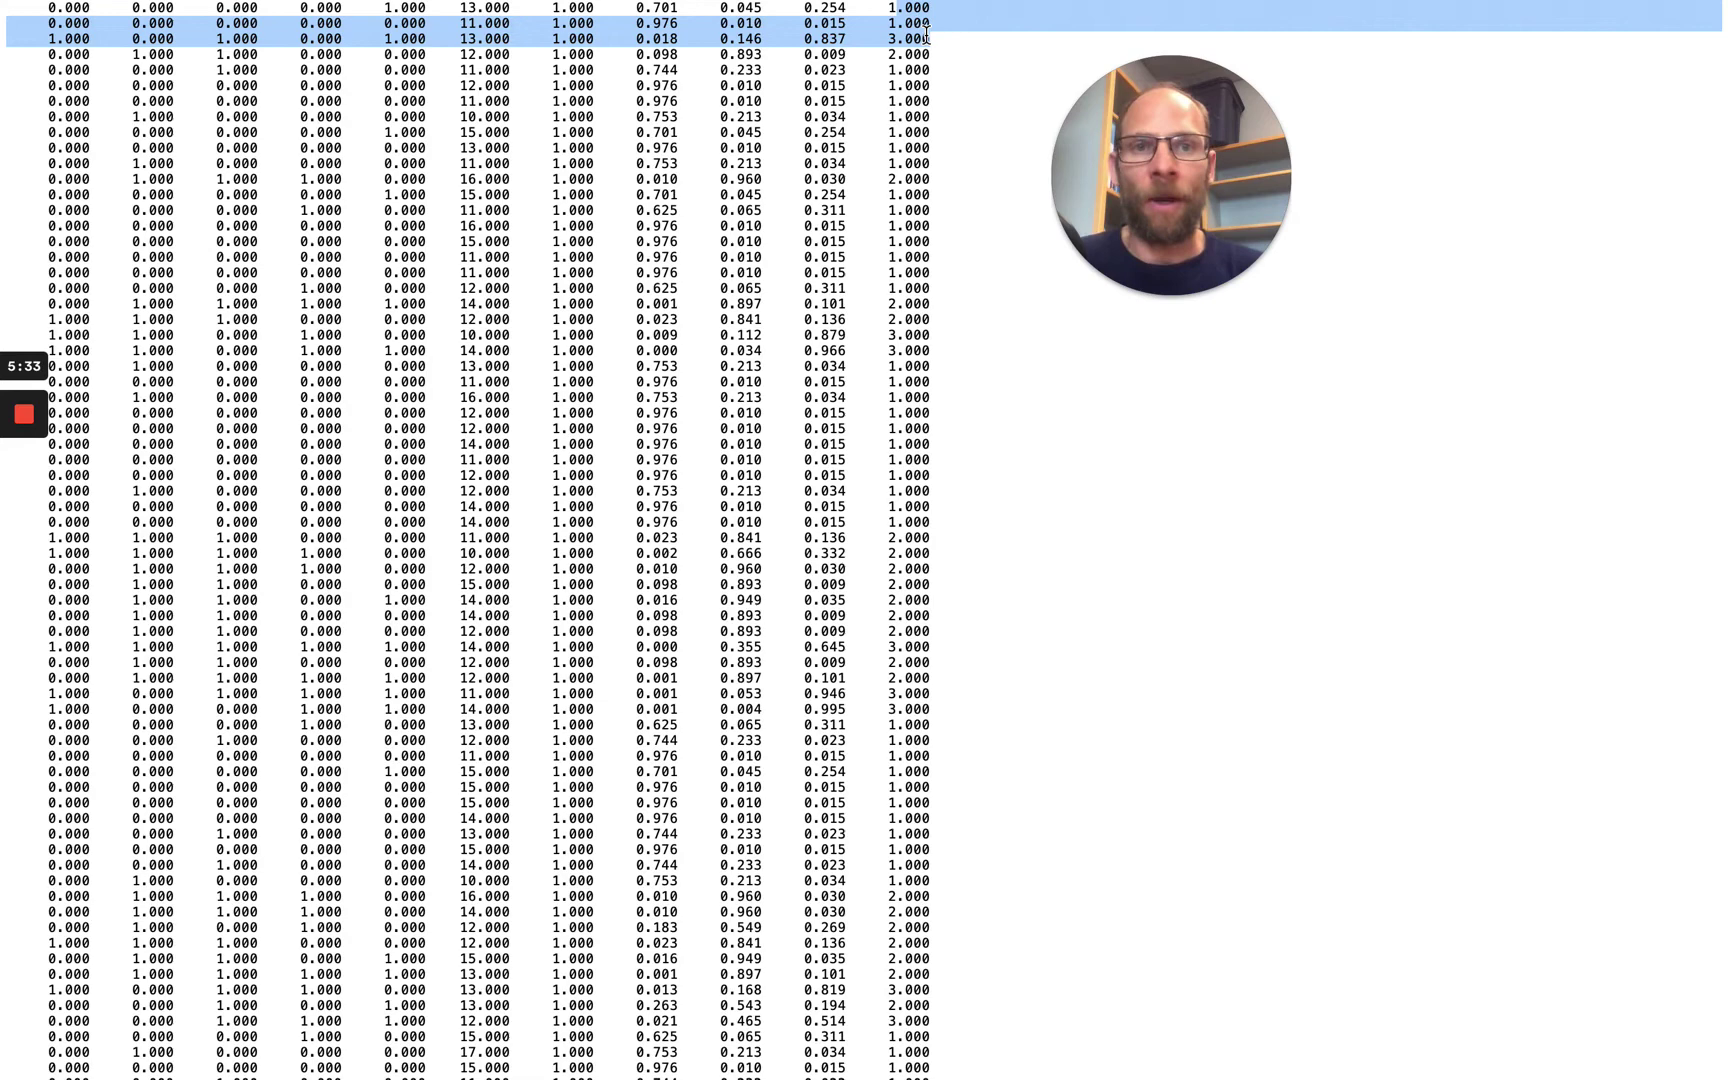
pyautogui.click(679, 37)
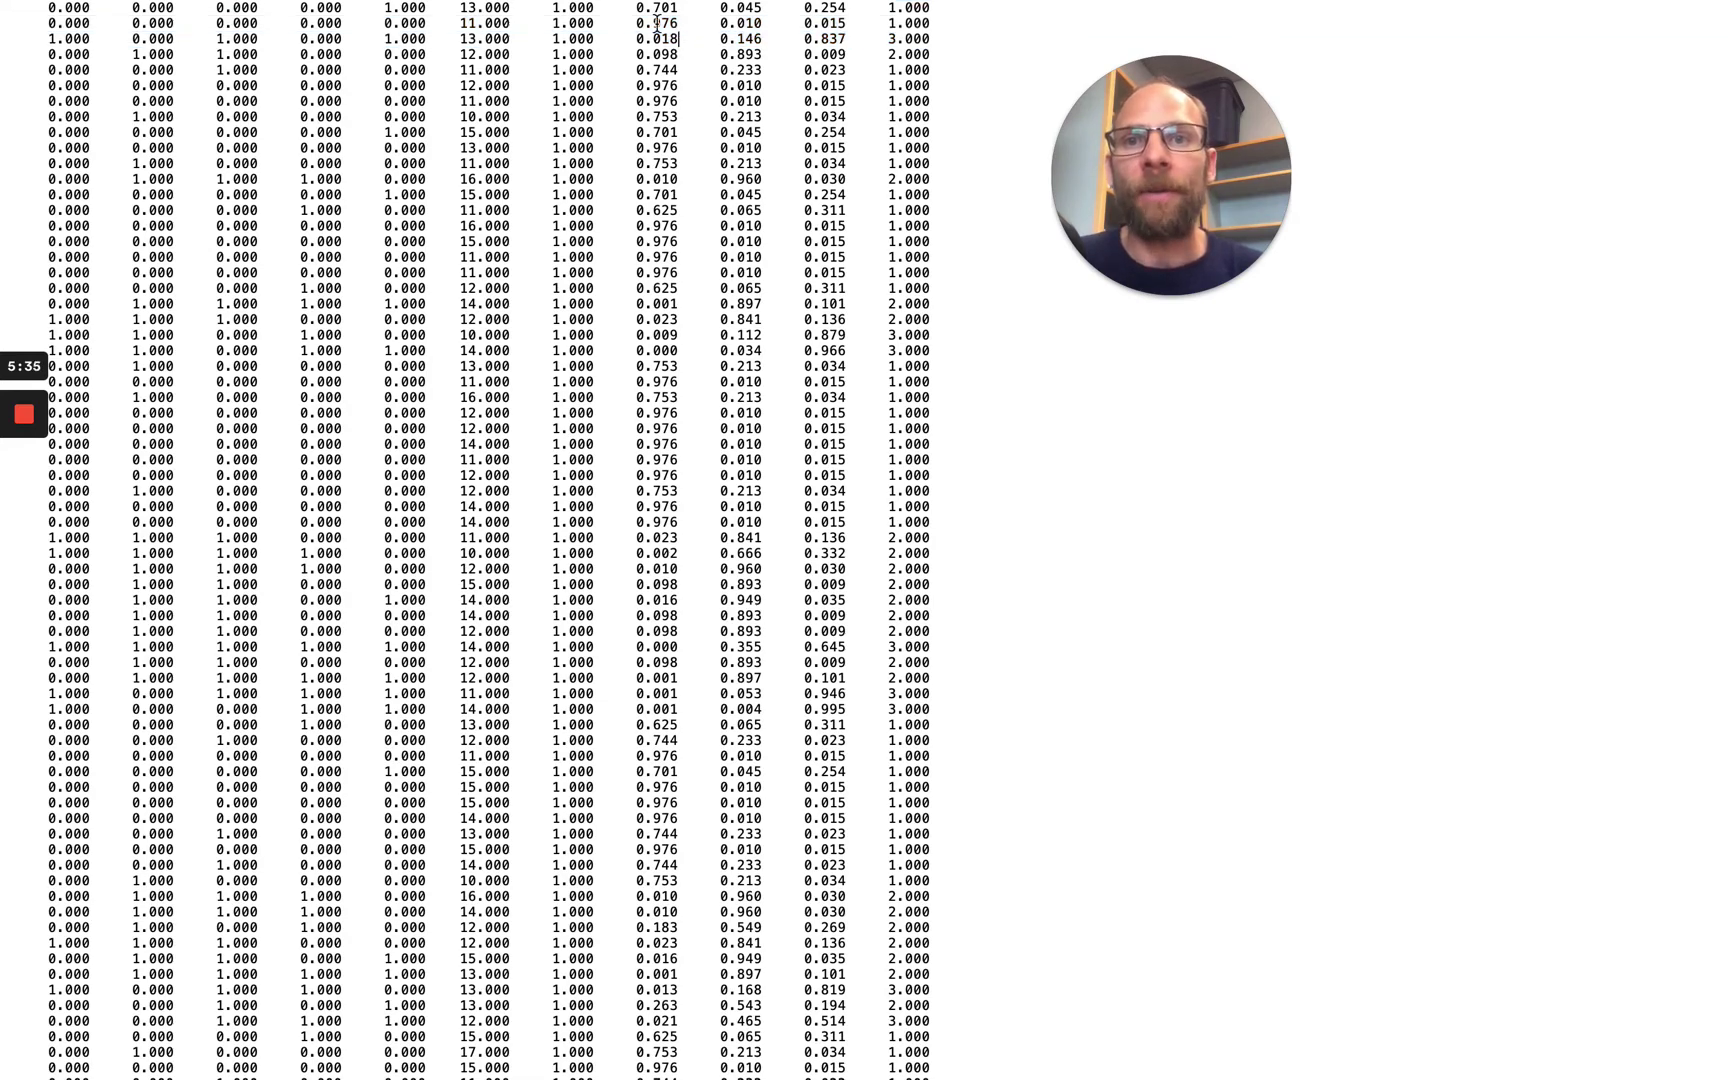
pyautogui.moveTo(636, 10); pyautogui.dragTo(681, 12)
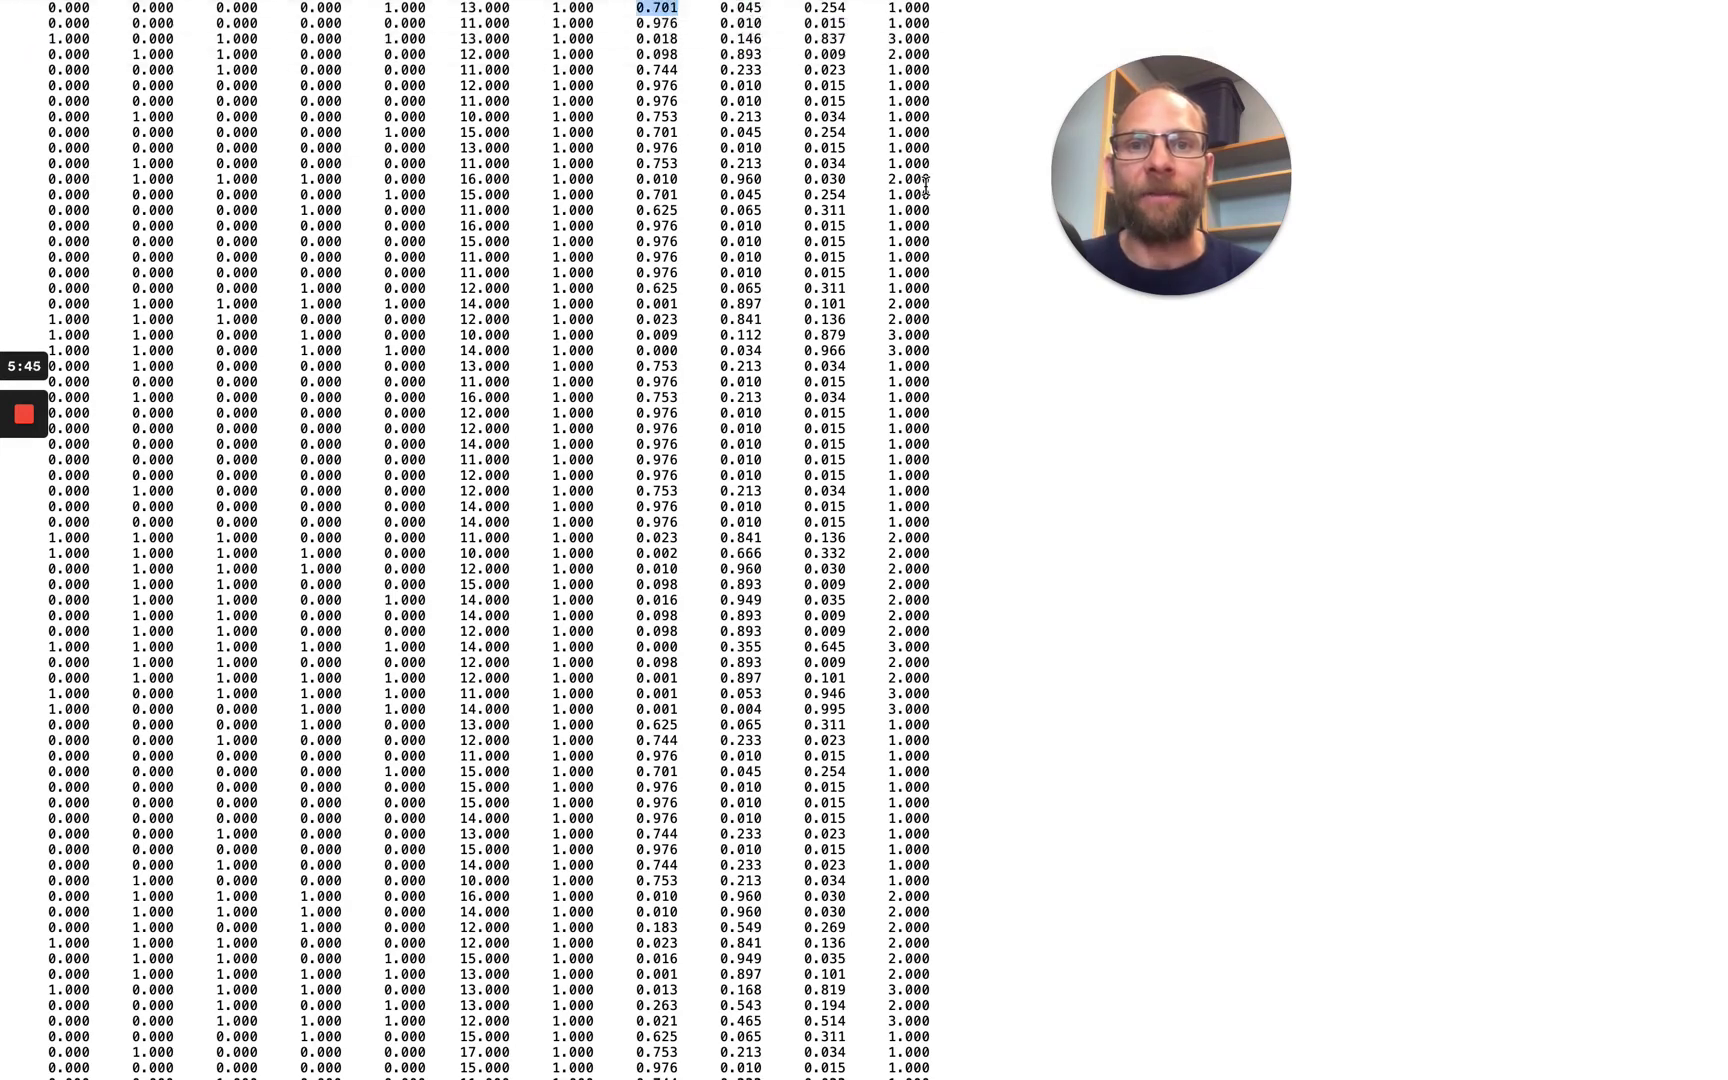
pyautogui.moveTo(935, 10); pyautogui.dragTo(888, 12)
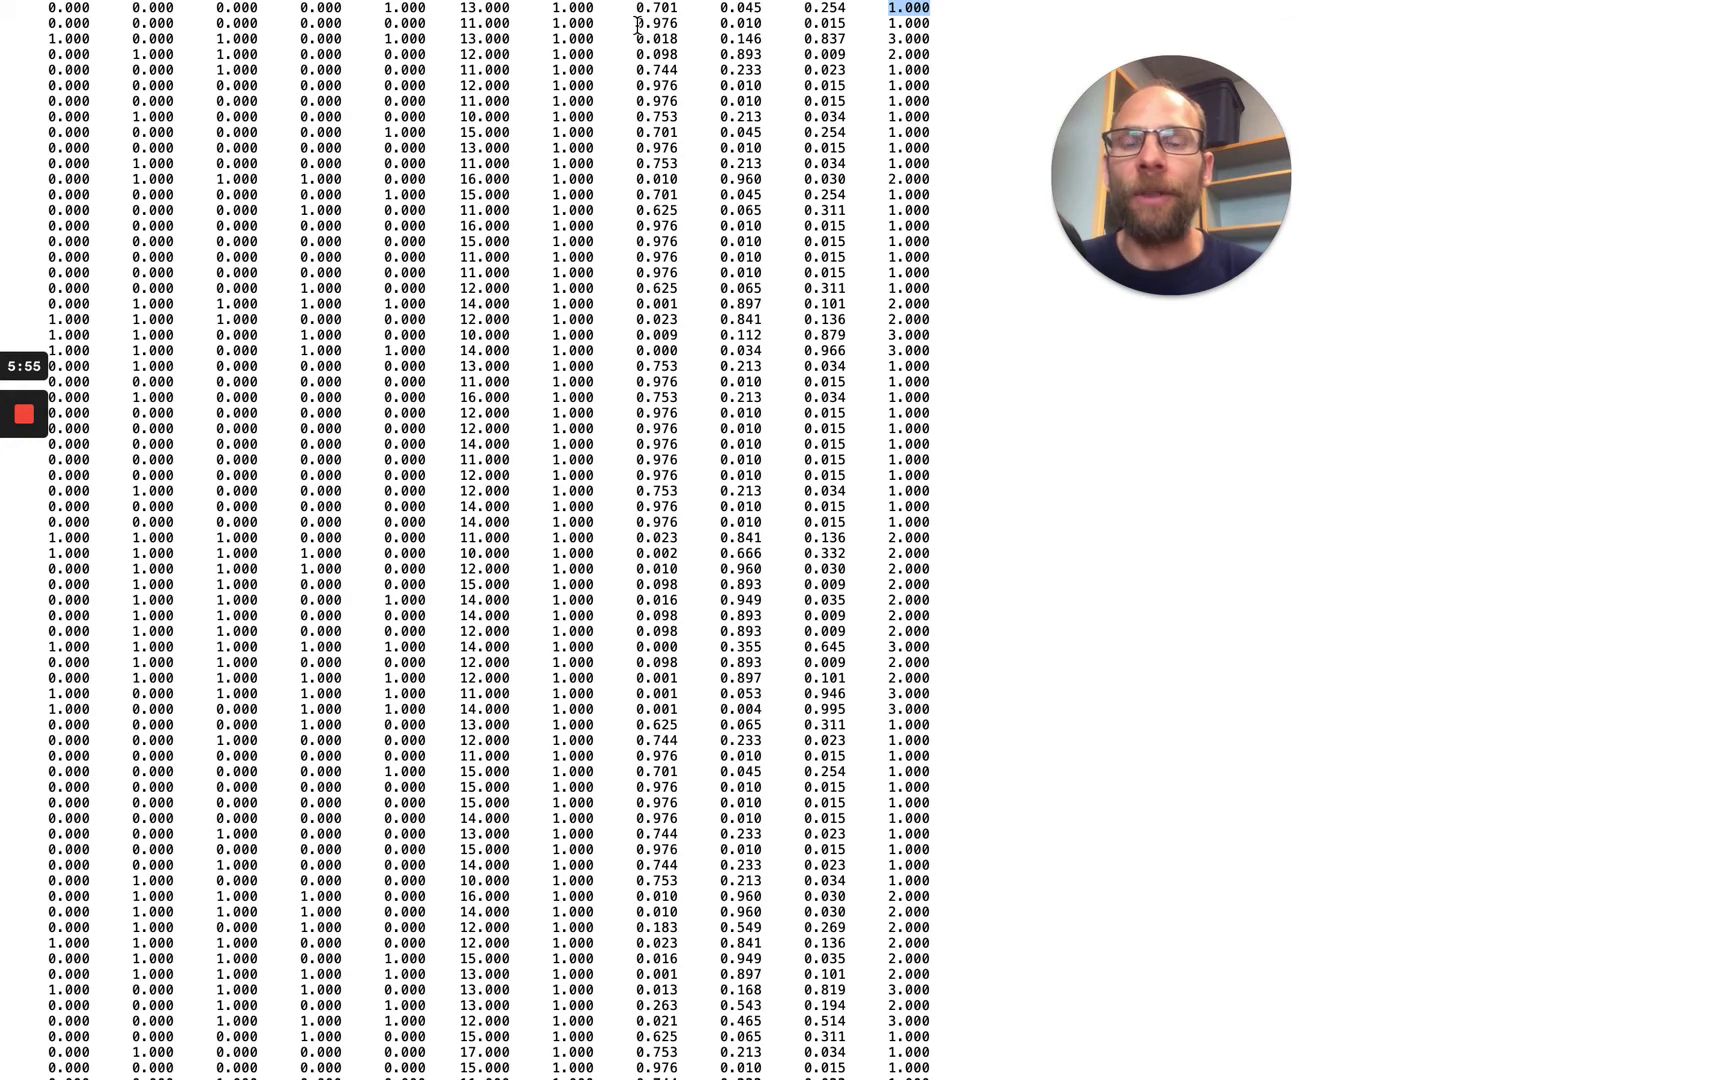
pyautogui.moveTo(637, 24); pyautogui.dragTo(688, 25)
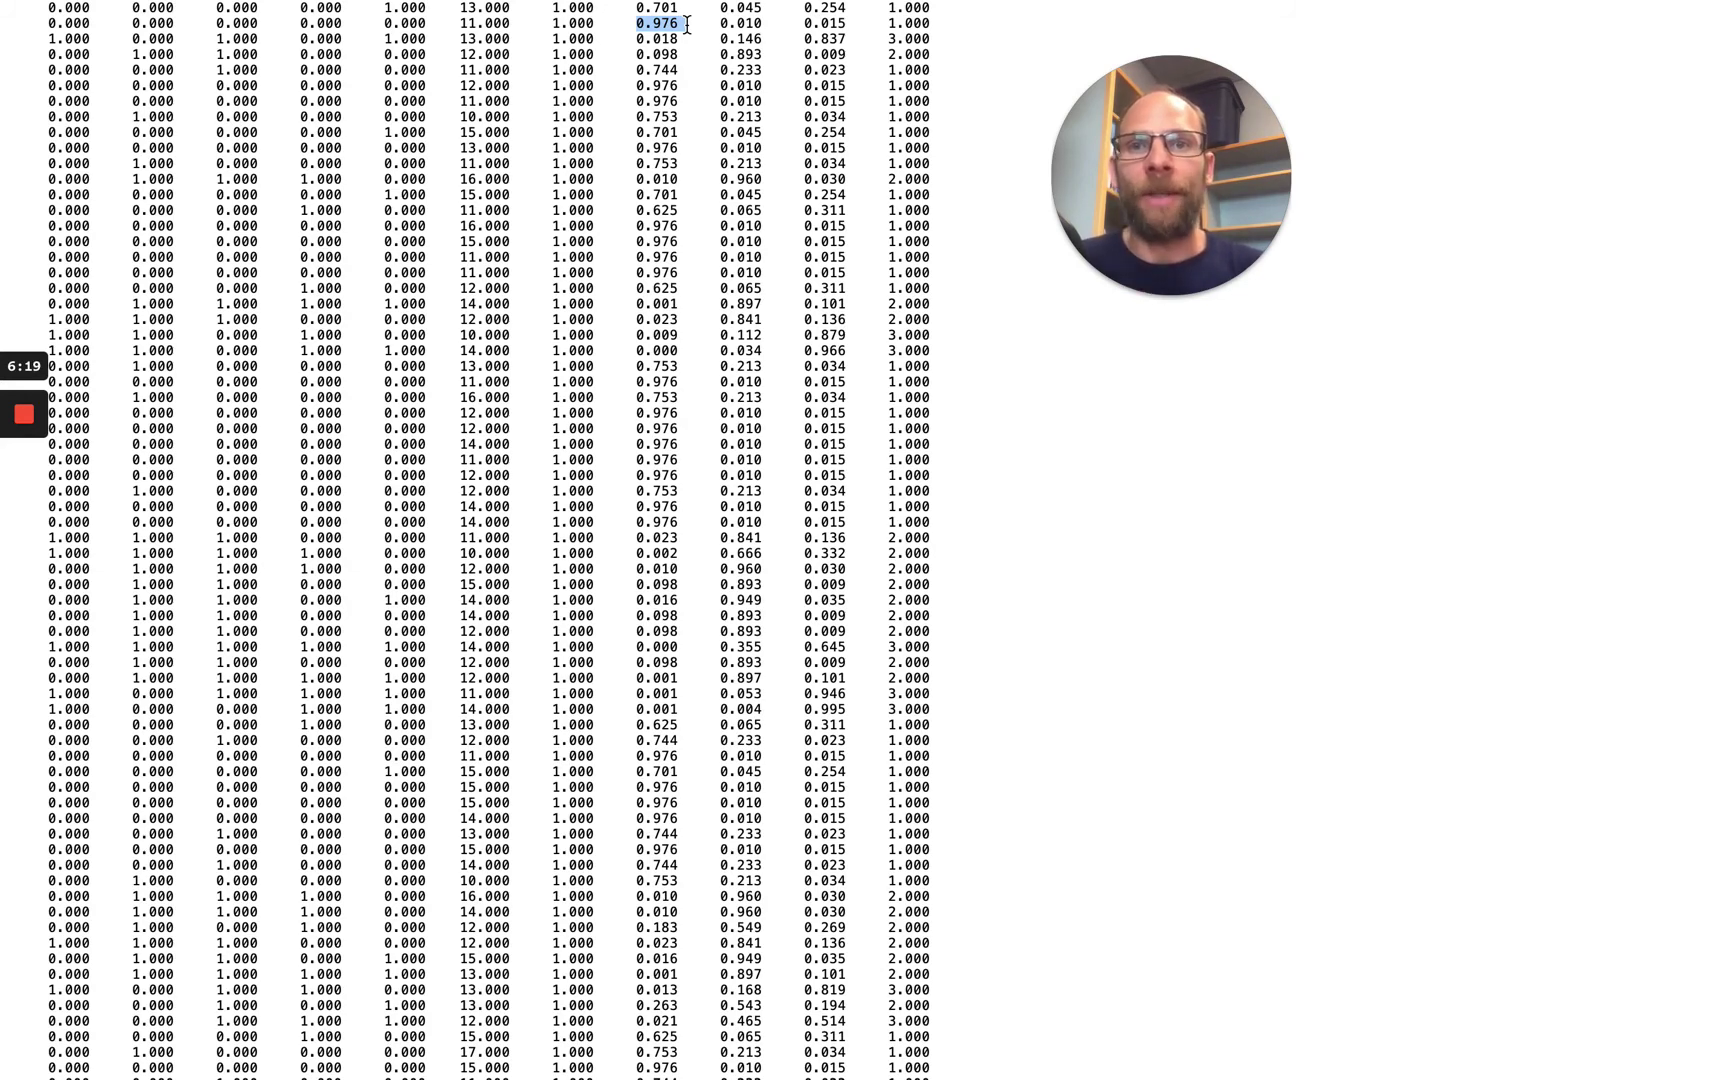
pyautogui.moveTo(856, 7); pyautogui.dragTo(803, 7)
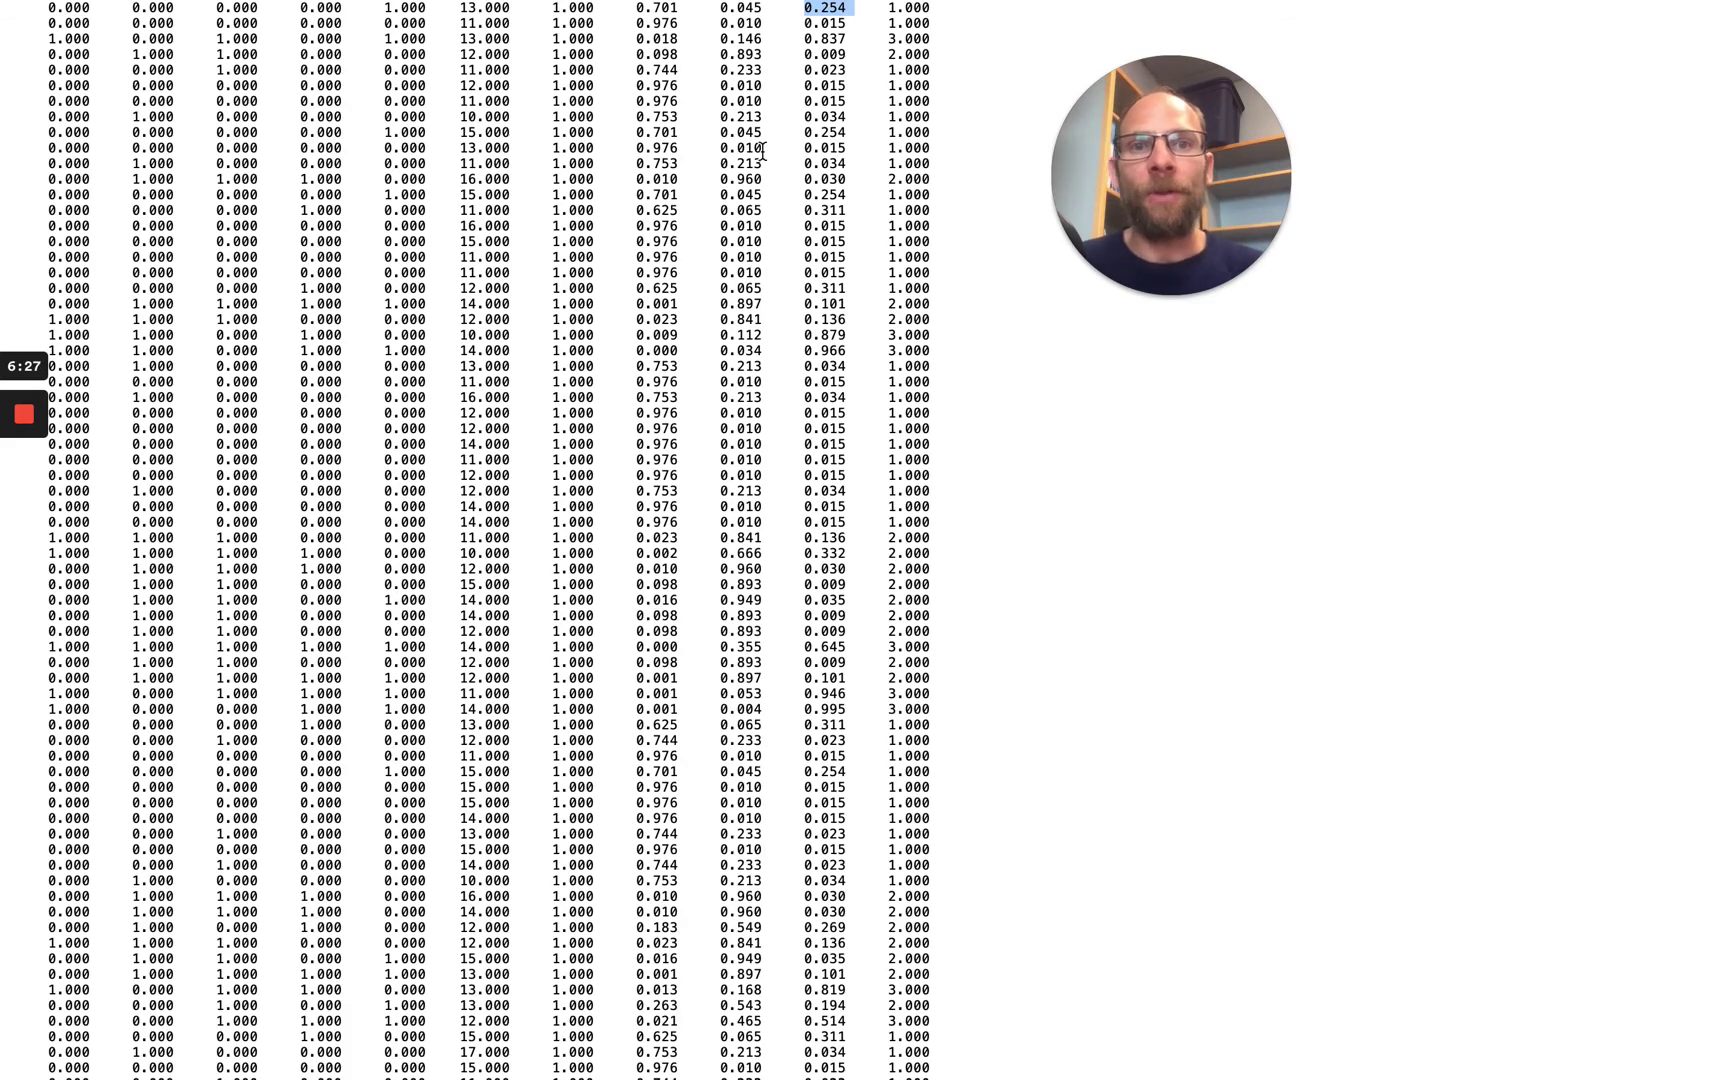
pyautogui.moveTo(931, 22); pyautogui.dragTo(888, 8)
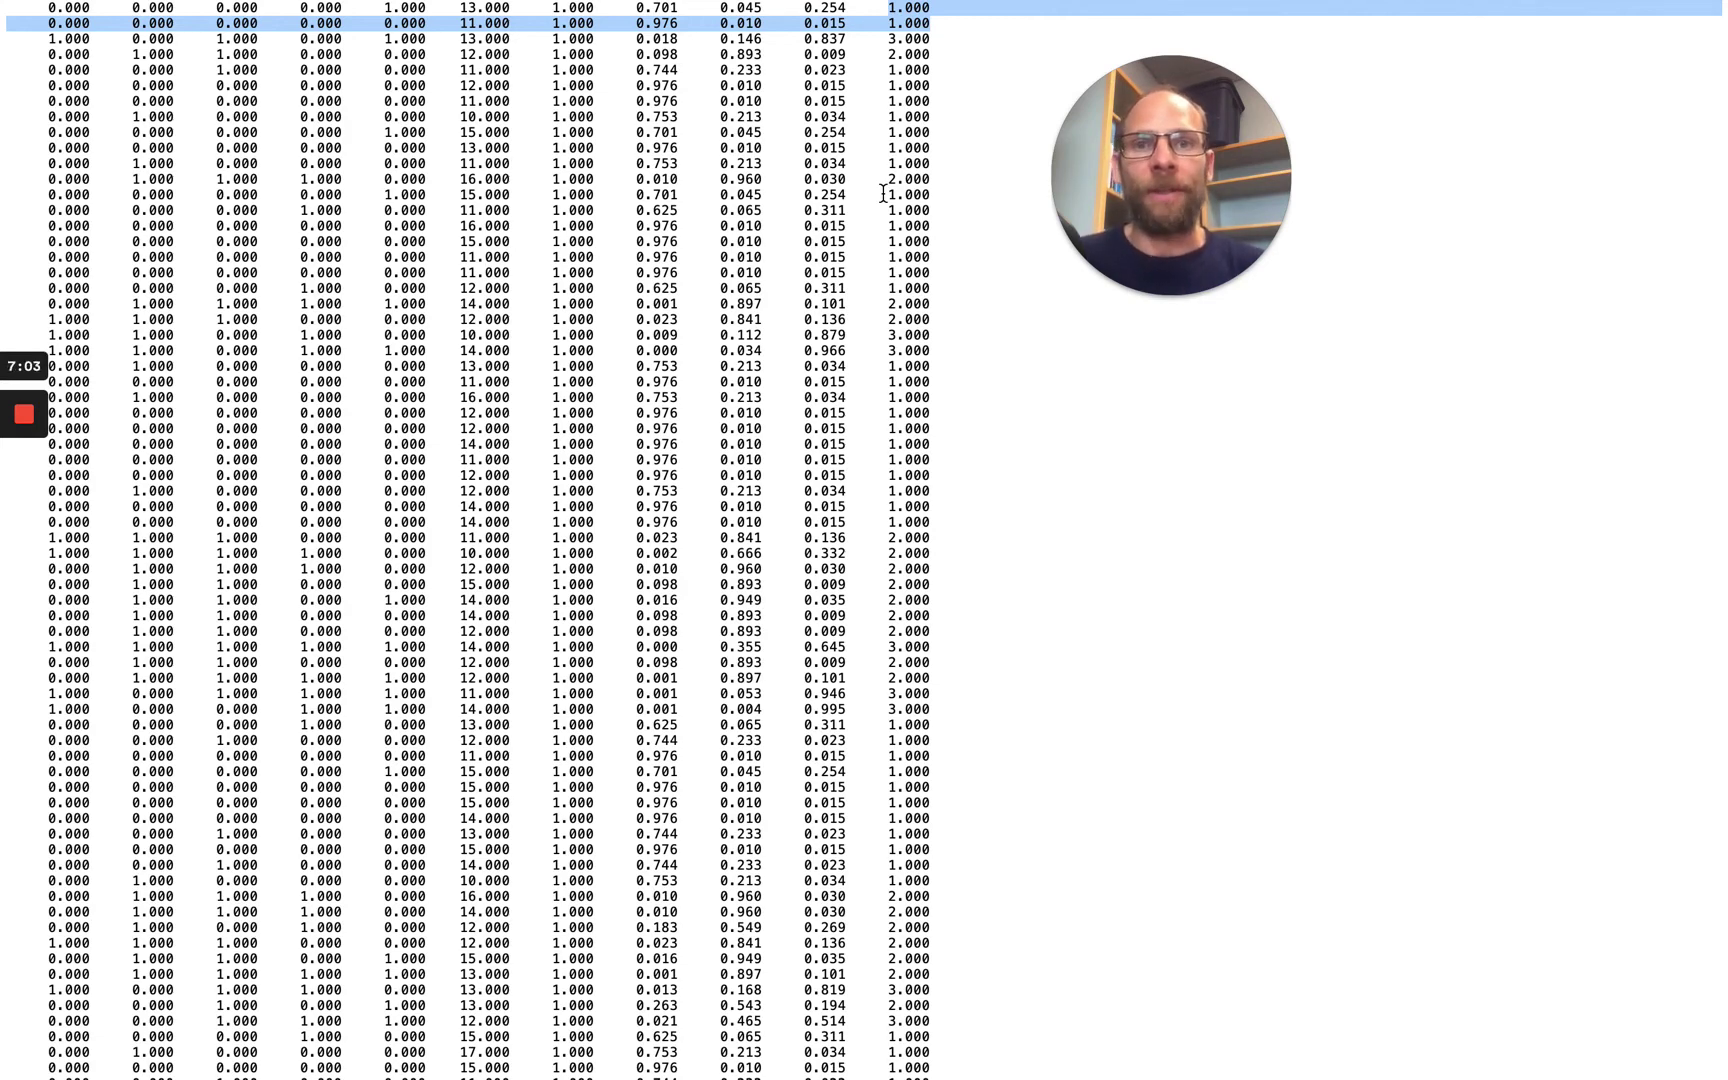
pyautogui.moveTo(640, 132); pyautogui.dragTo(818, 245)
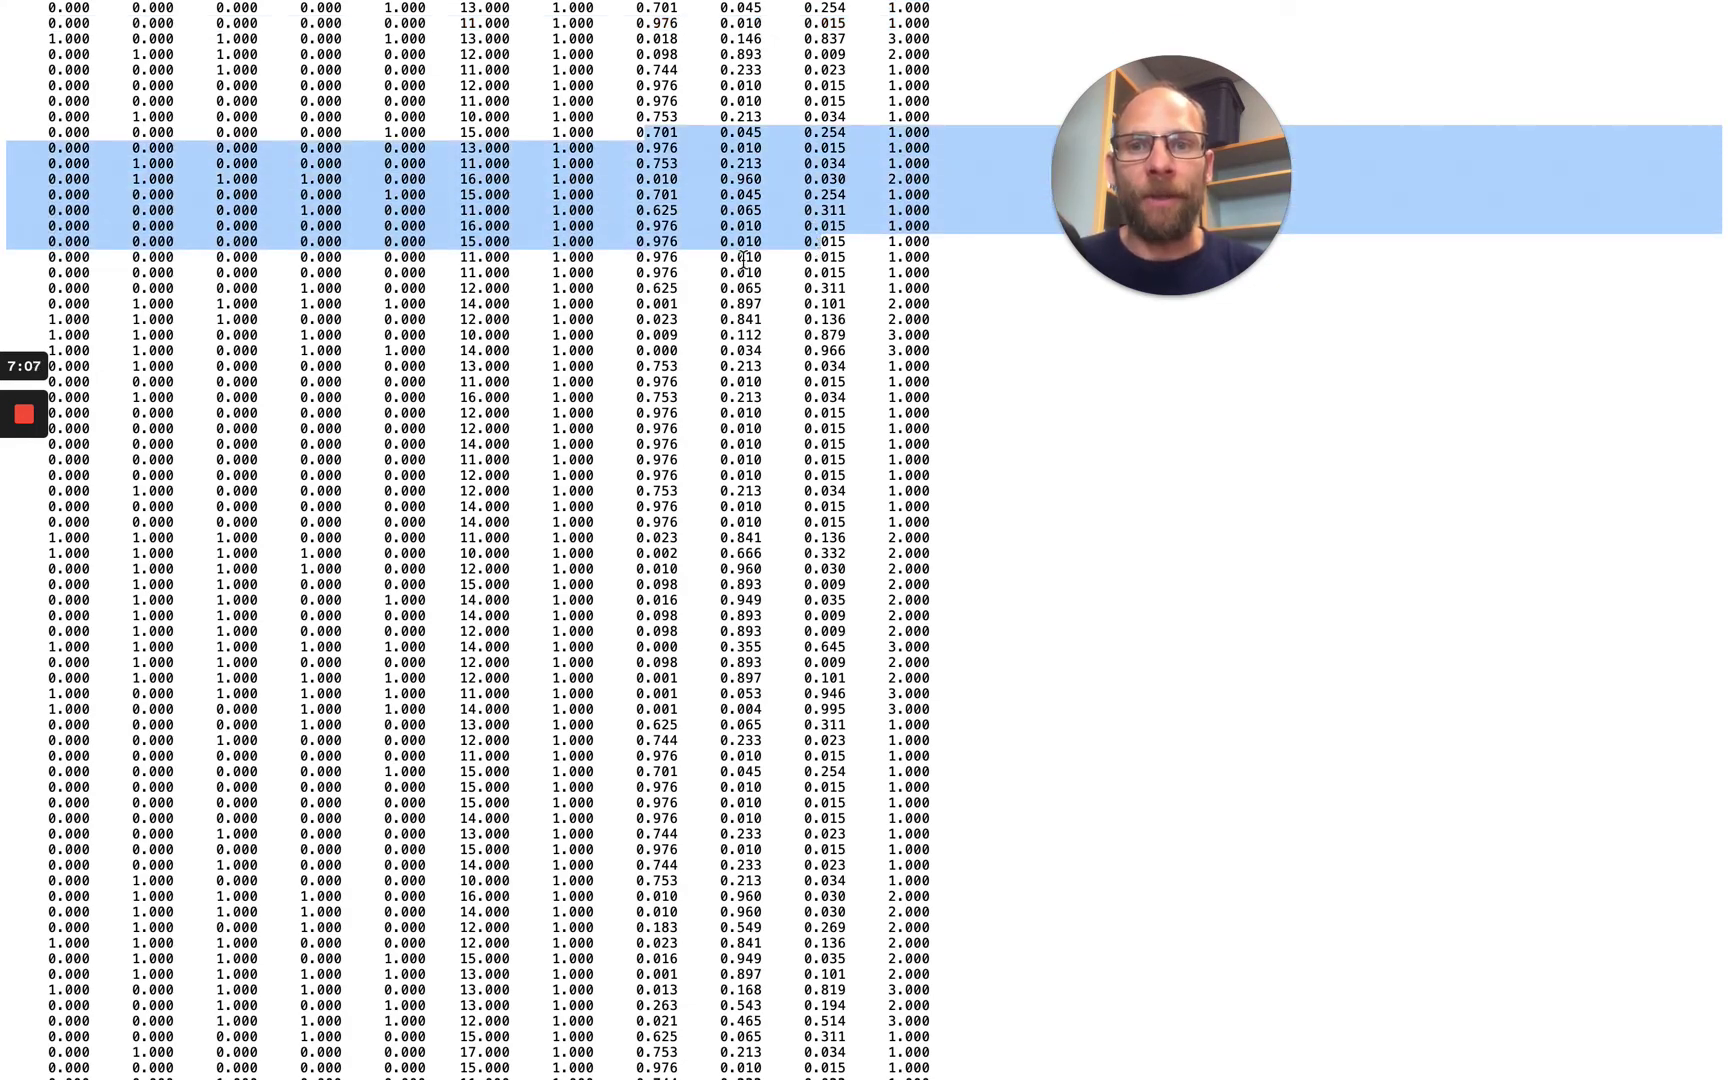
pyautogui.click(638, 250)
pyautogui.moveTo(634, 228); pyautogui.dragTo(944, 272)
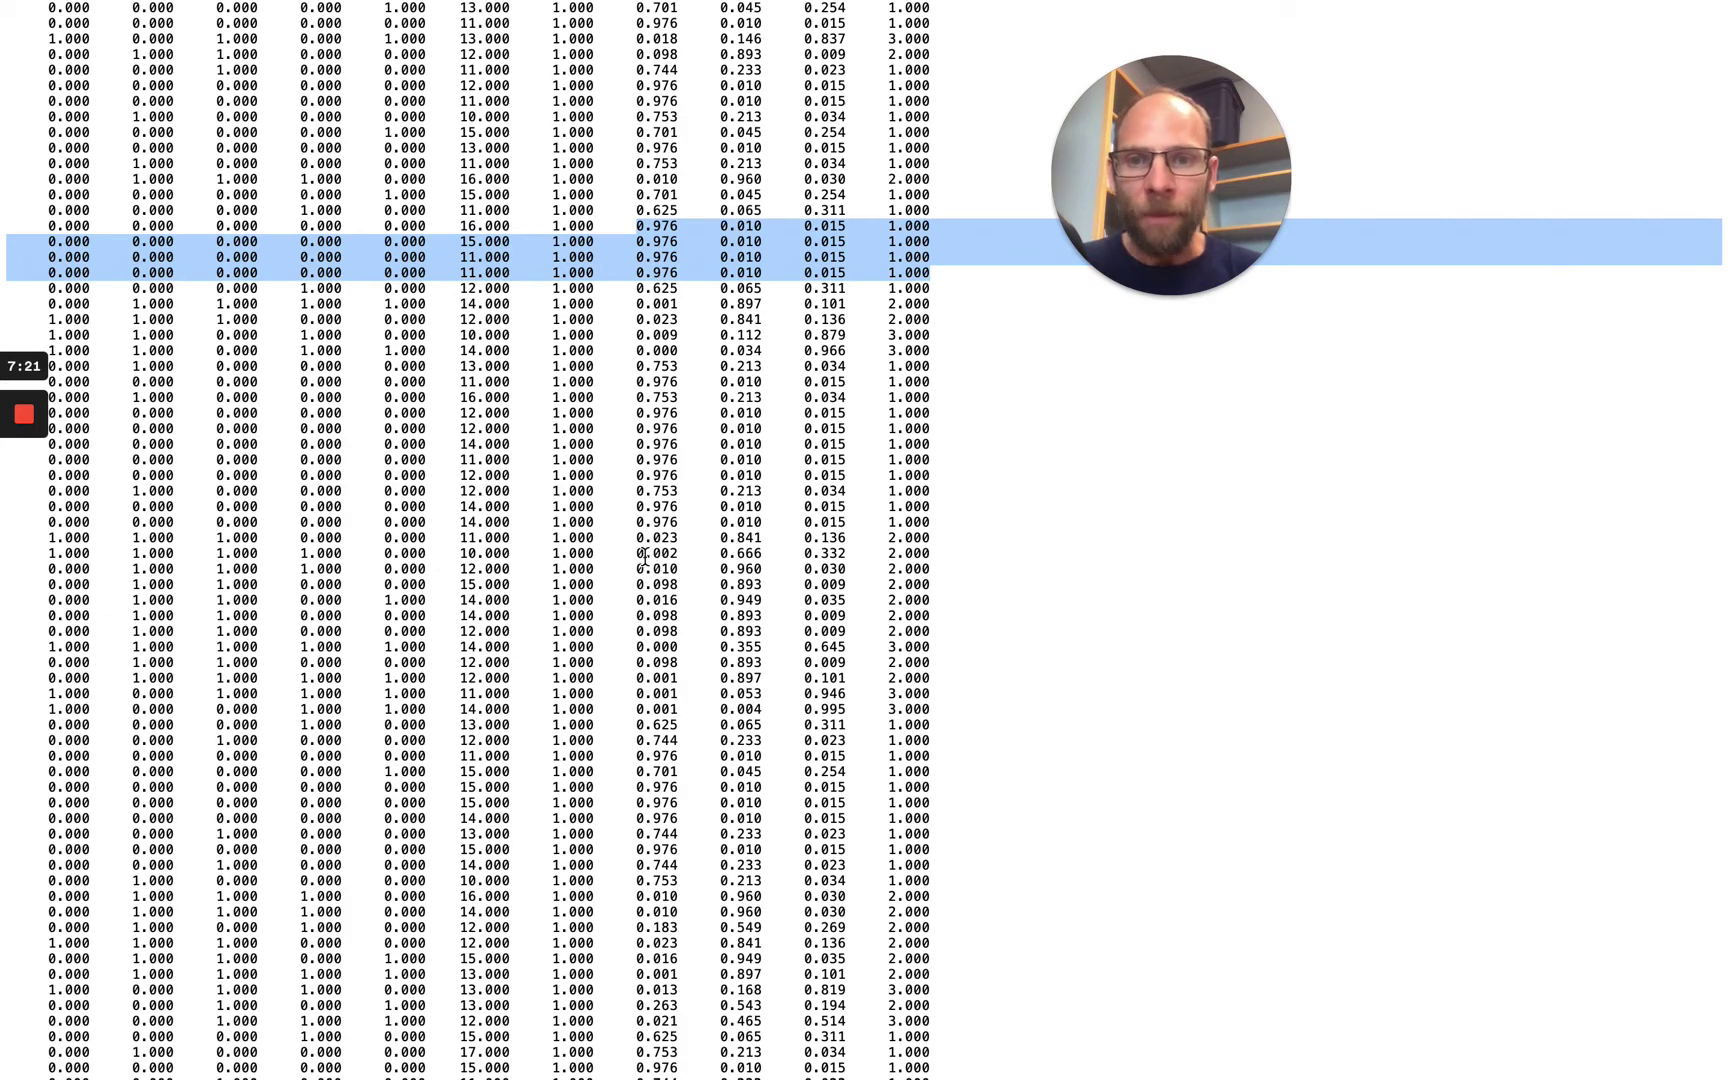
pyautogui.moveTo(637, 553); pyautogui.dragTo(950, 560)
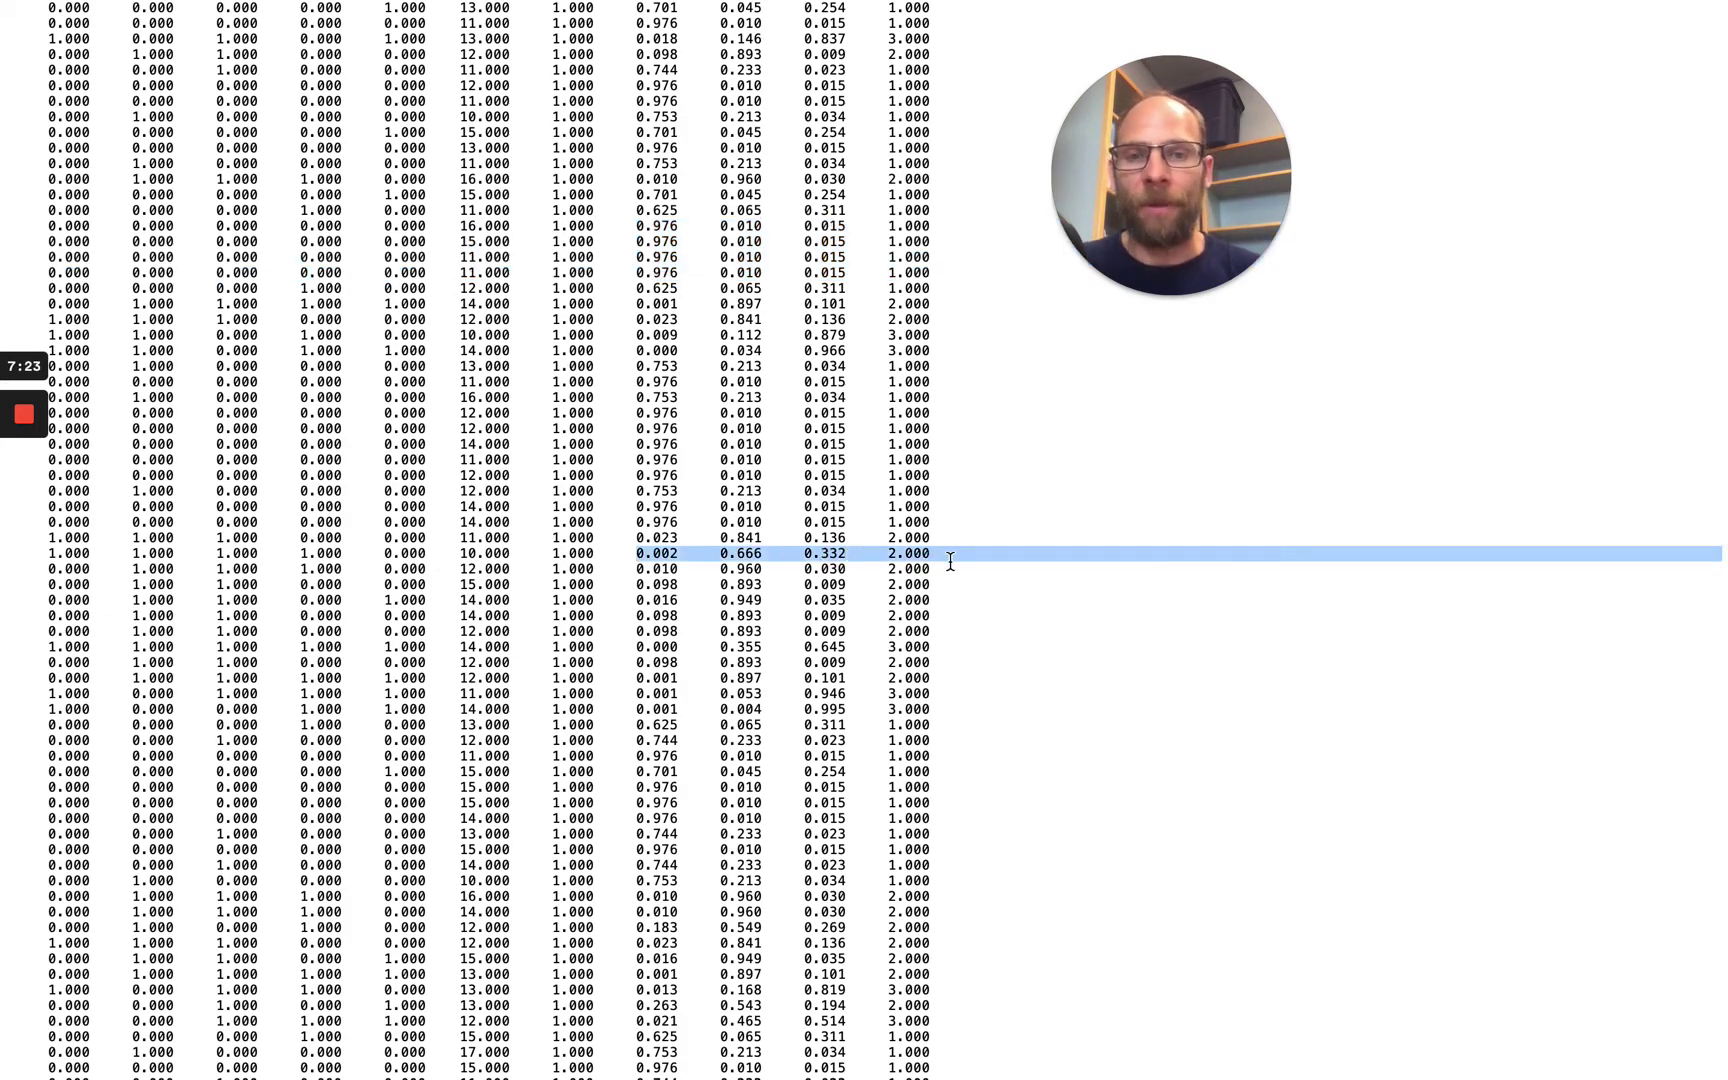